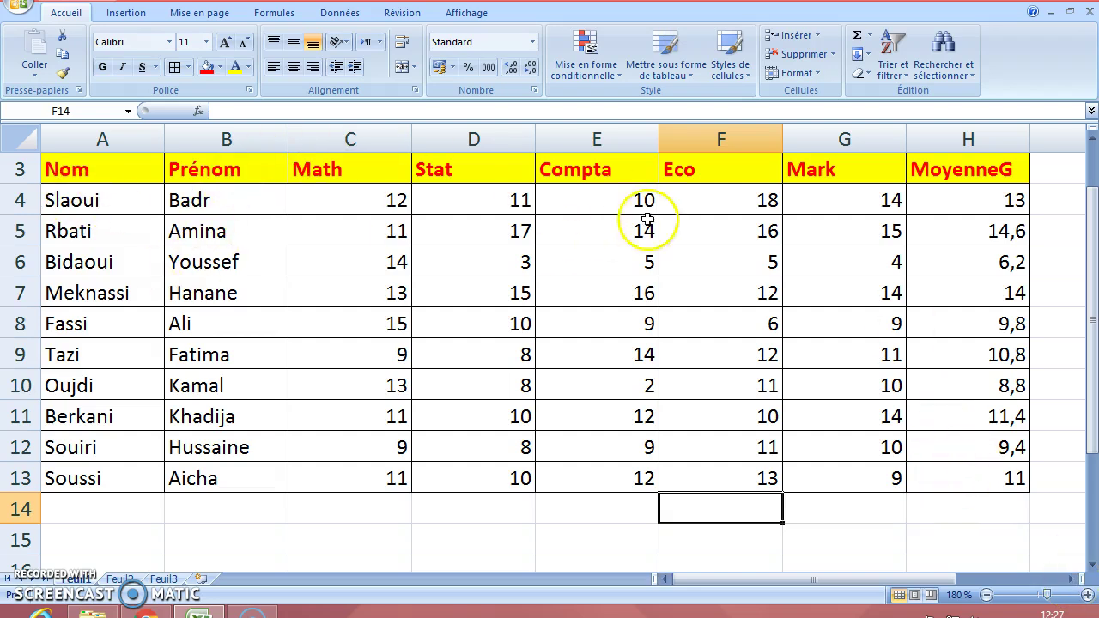
{"action": "left_click_drag", "start_coordinate": [78, 169], "coordinate": [860, 477]}
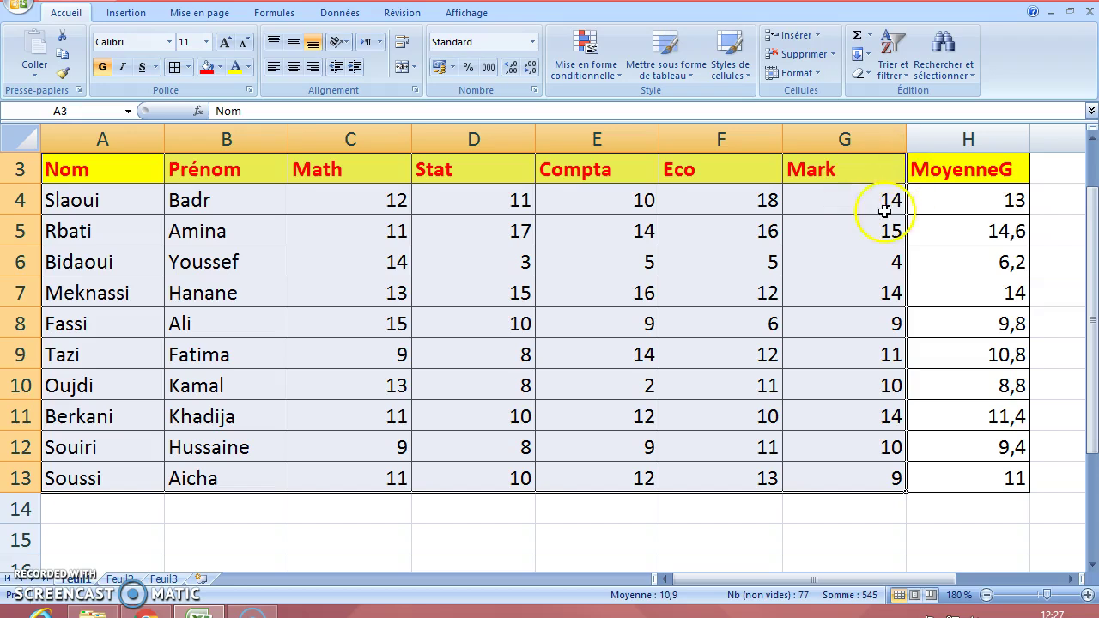
{"action": "left_click_drag", "start_coordinate": [979, 201], "coordinate": [991, 479]}
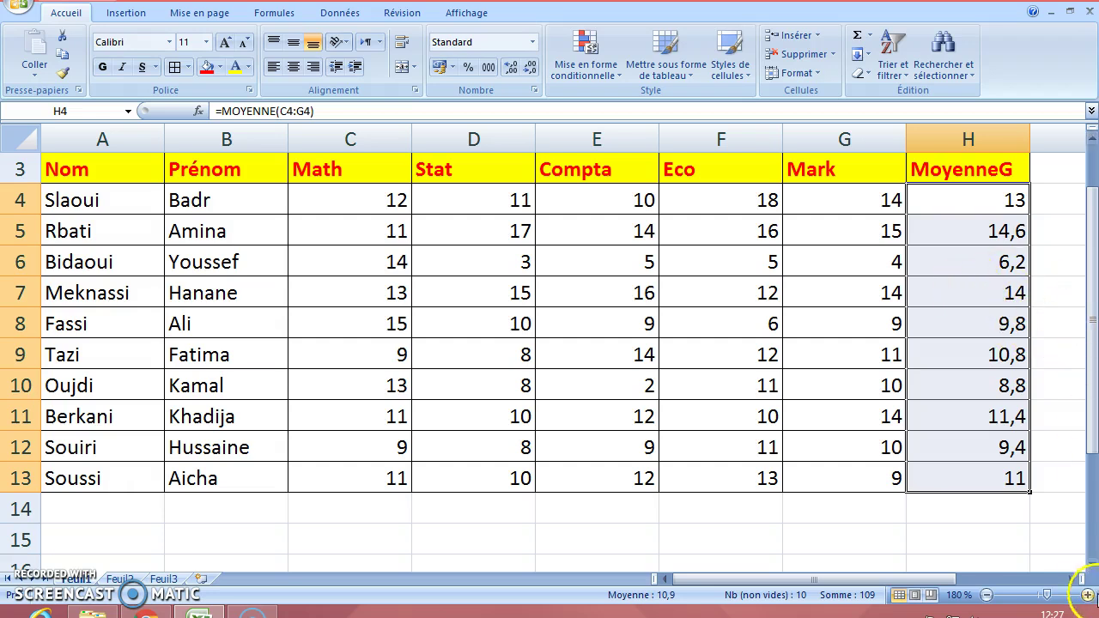
Add the column header "Mention" in cell I3, next to MoyenneG
{"action": "left_click", "coordinate": [1073, 579]}
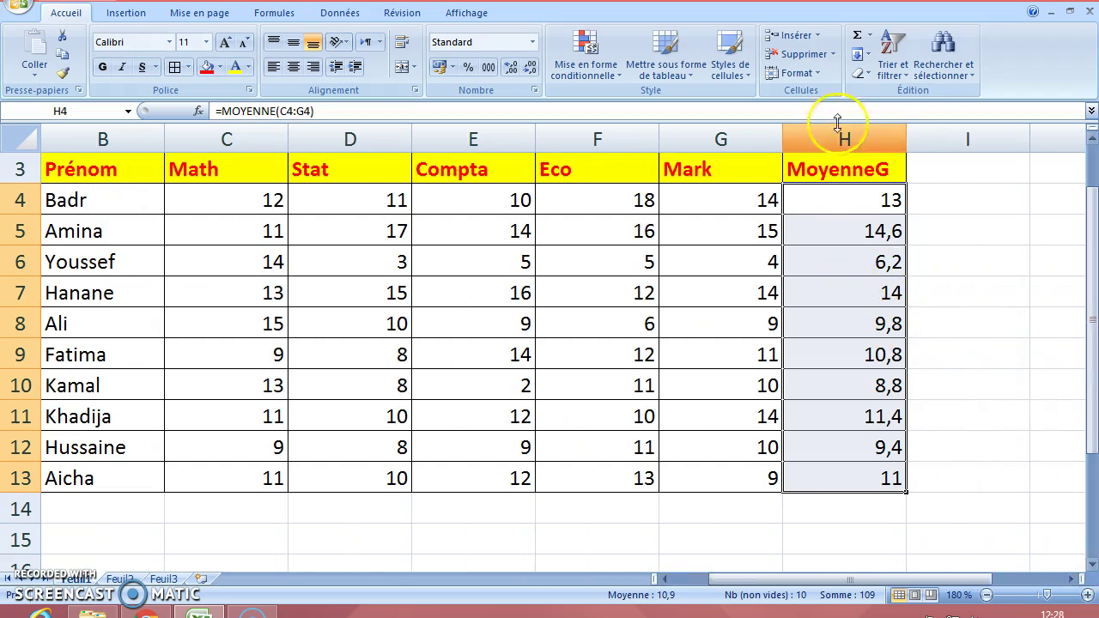
{"action": "left_click", "coordinate": [976, 172]}
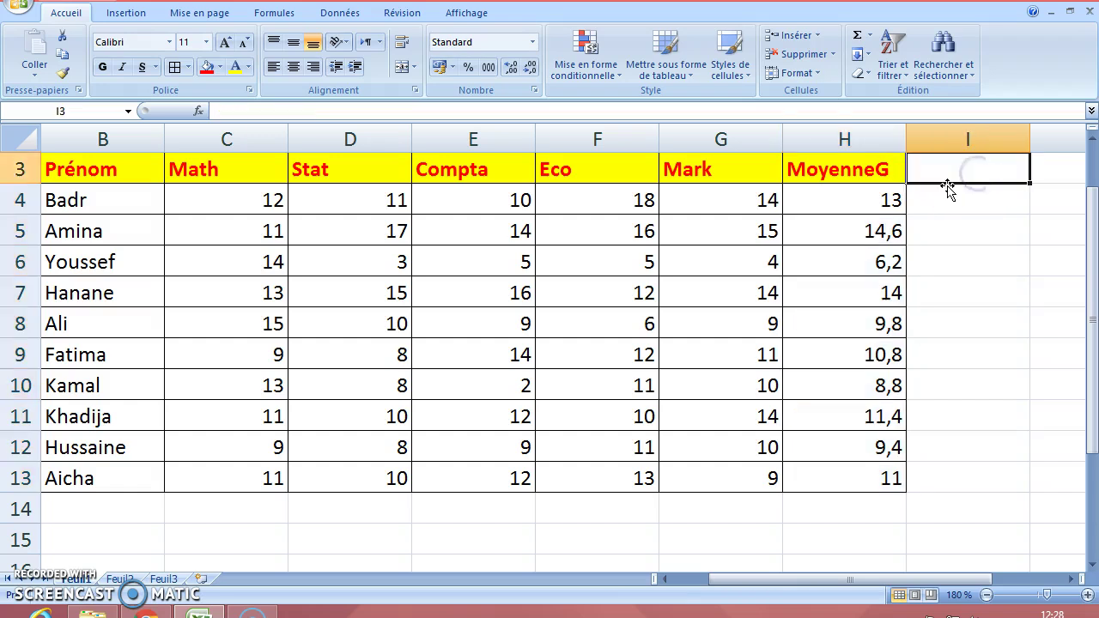
{"action": "type", "text": "Mention"}
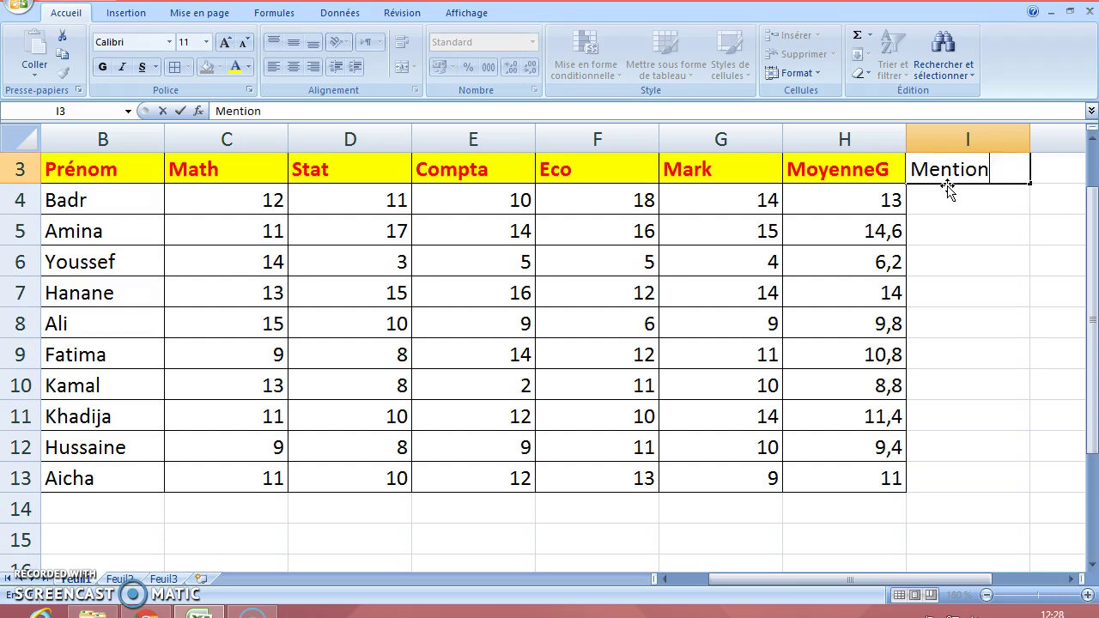
{"action": "key", "text": "Return"}
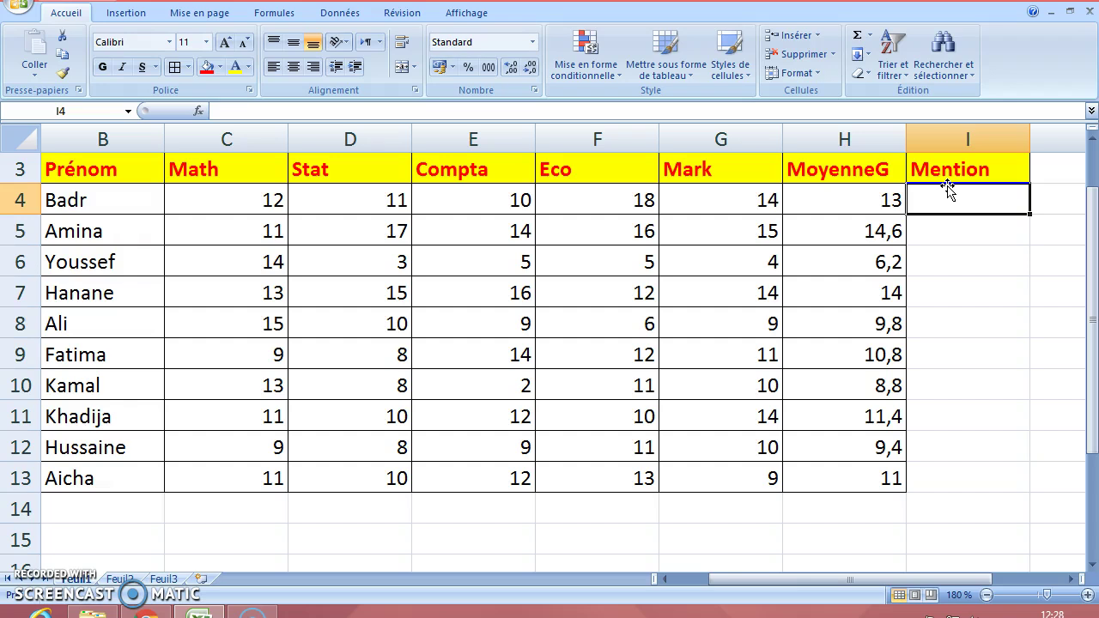
Apply all borders to the Mention column, from I3 to I13
{"action": "left_click", "coordinate": [1070, 579]}
{"action": "left_click", "coordinate": [1070, 579]}
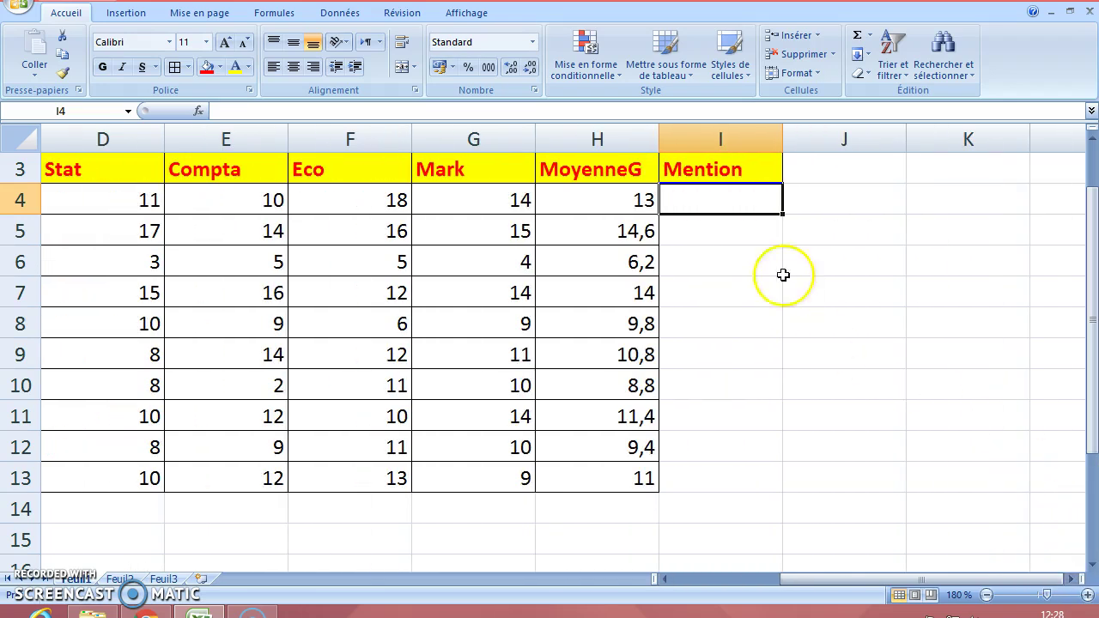
{"action": "left_click", "coordinate": [717, 171]}
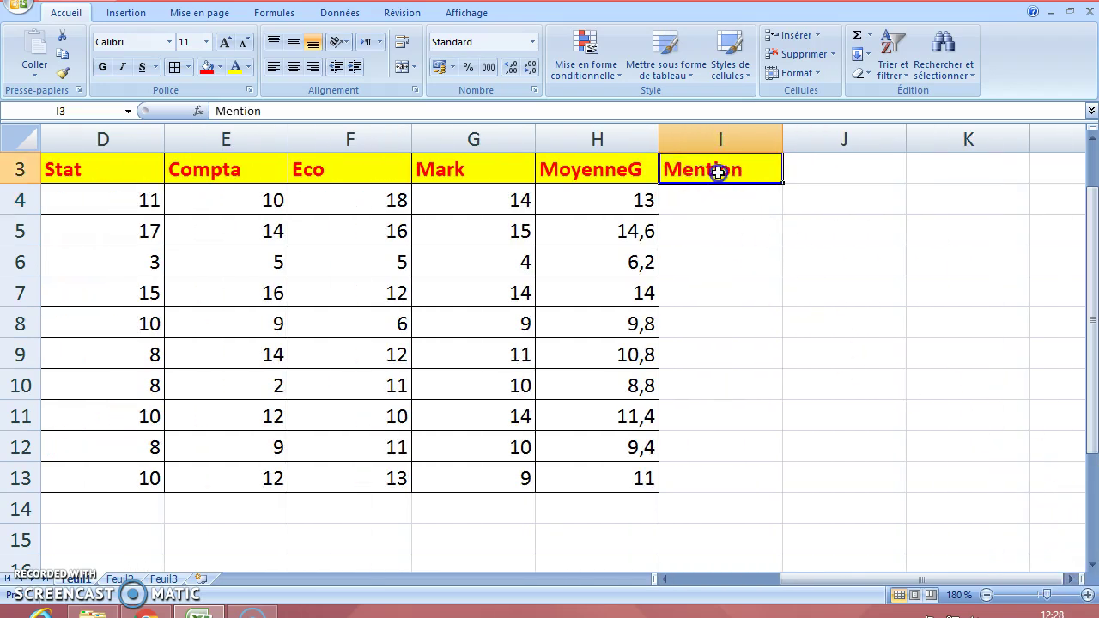
{"action": "left_click_drag", "start_coordinate": [718, 172], "coordinate": [741, 487]}
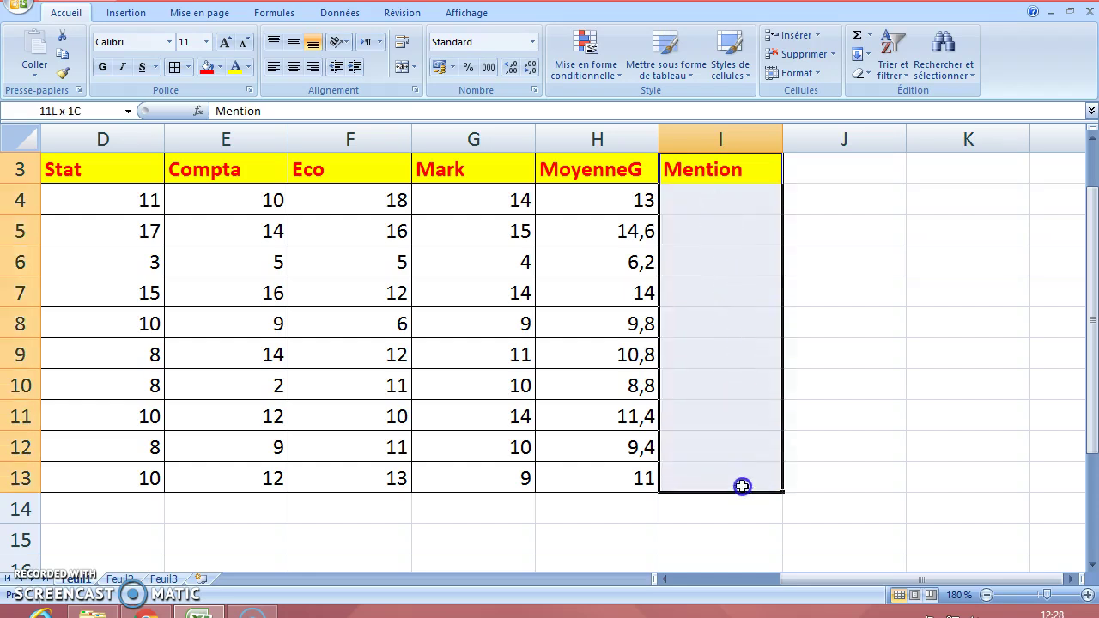
{"action": "left_click", "coordinate": [188, 67]}
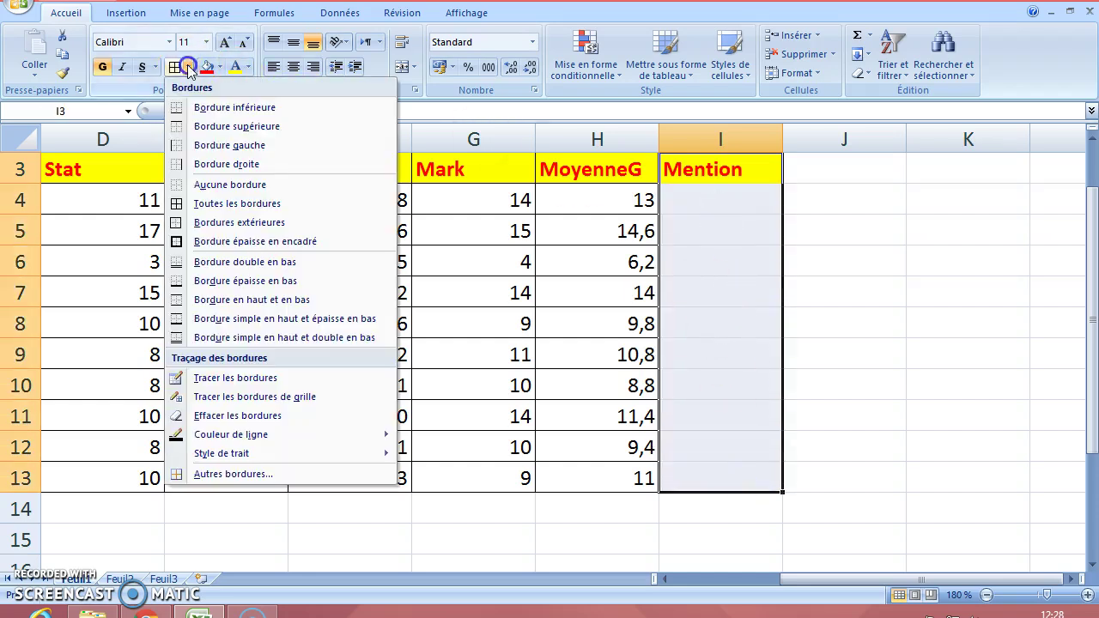
{"action": "left_click", "coordinate": [237, 203]}
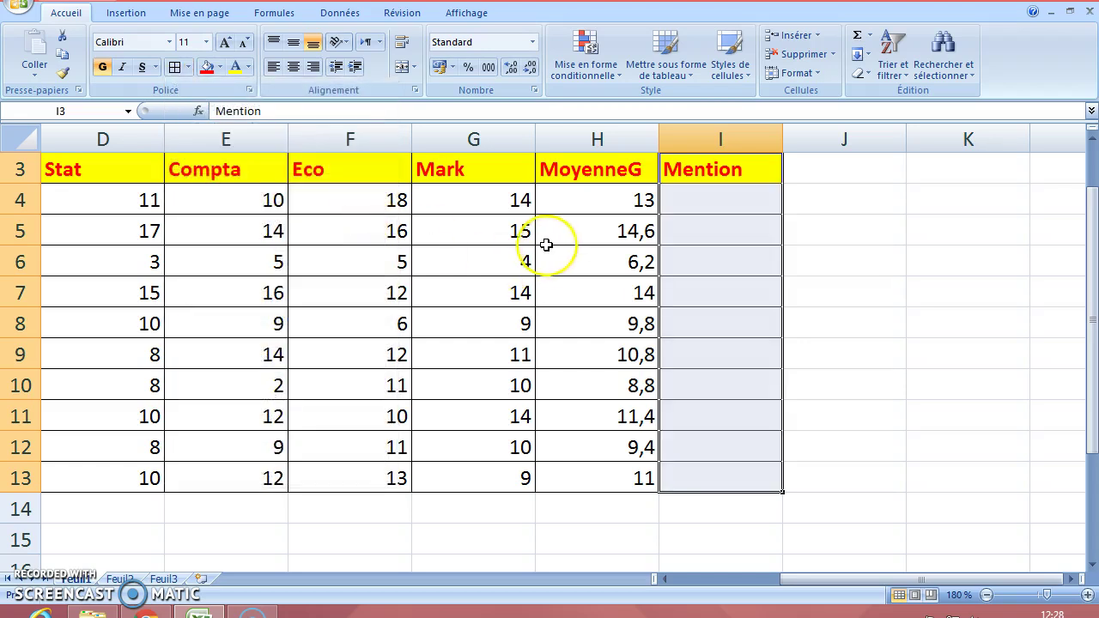
Enter the formula =SI(H4>=10;"Bien";"Mauvais") in cell I4 to grade the first student's average
{"action": "left_click", "coordinate": [729, 206]}
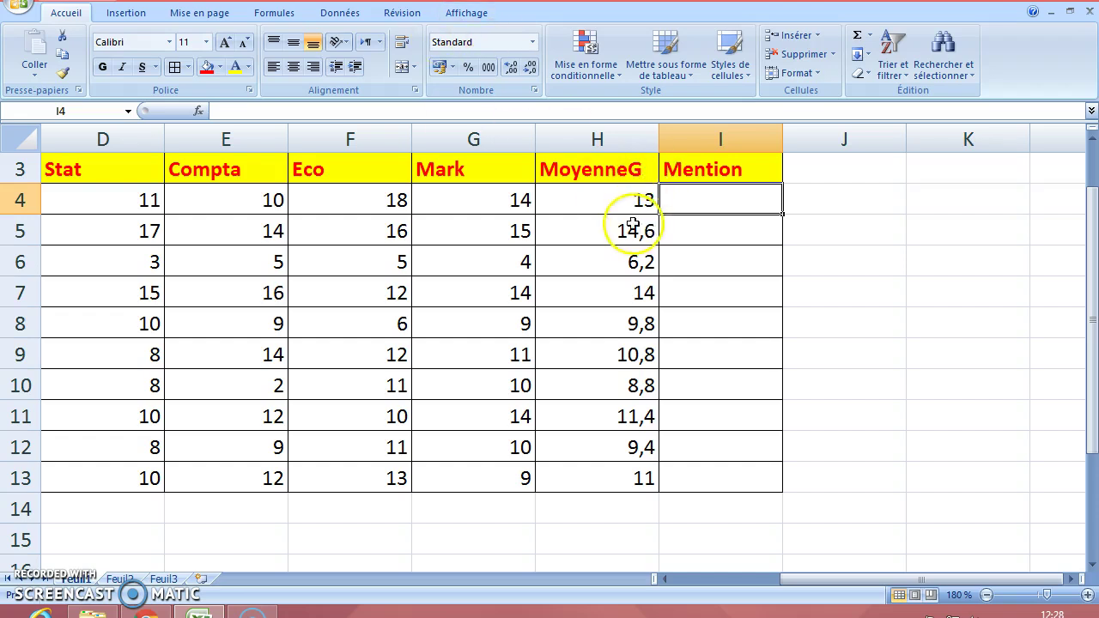
{"action": "left_click", "coordinate": [630, 205]}
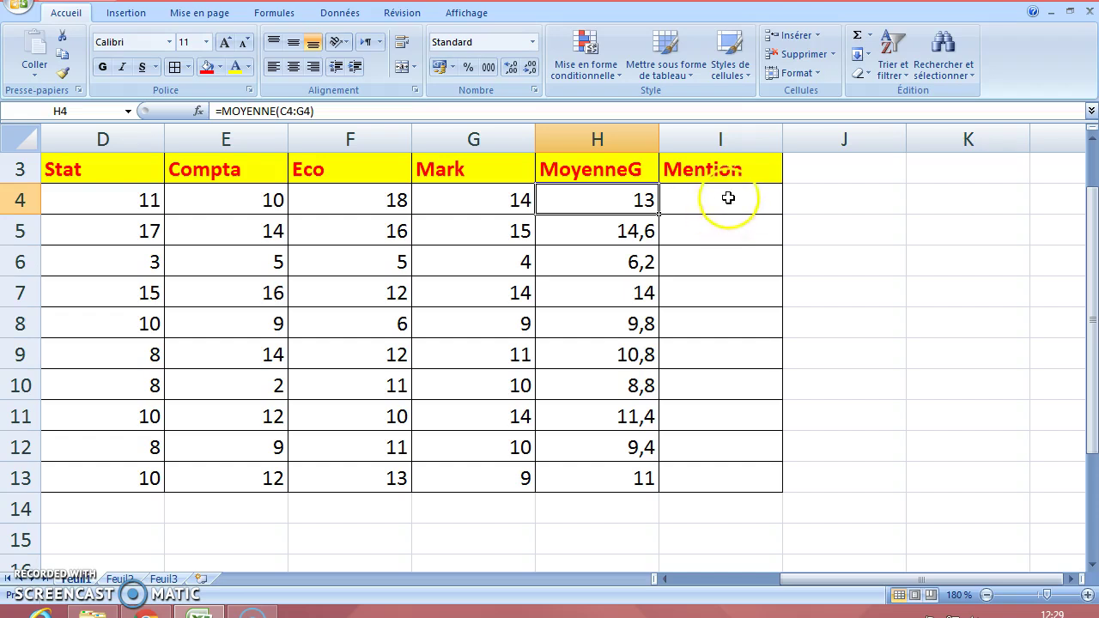
{"action": "left_click", "coordinate": [723, 201]}
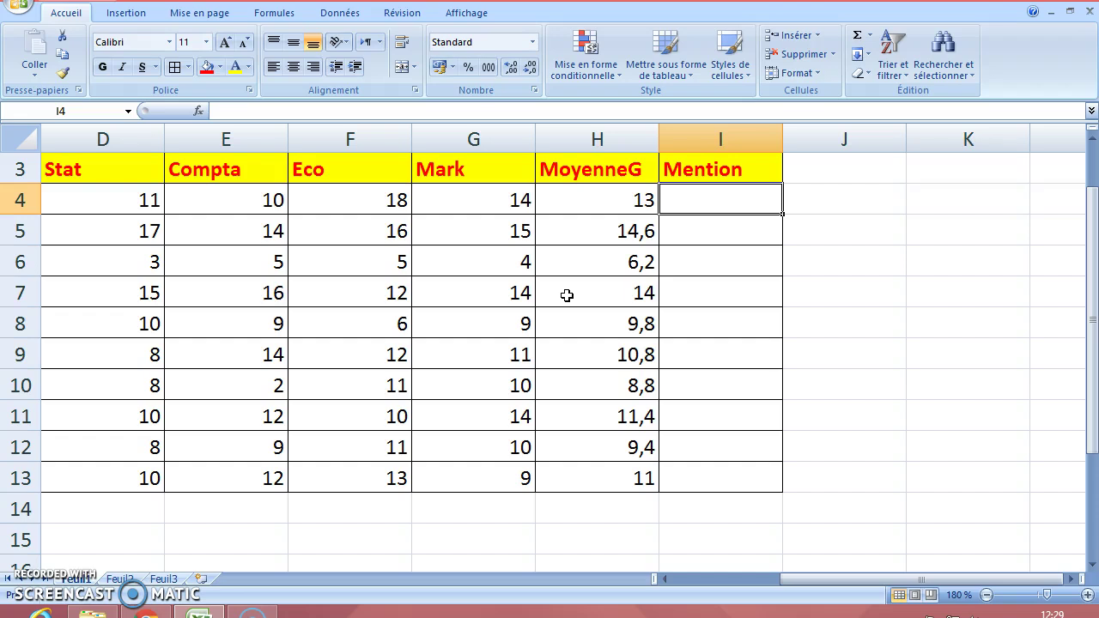
{"action": "type", "text": "="}
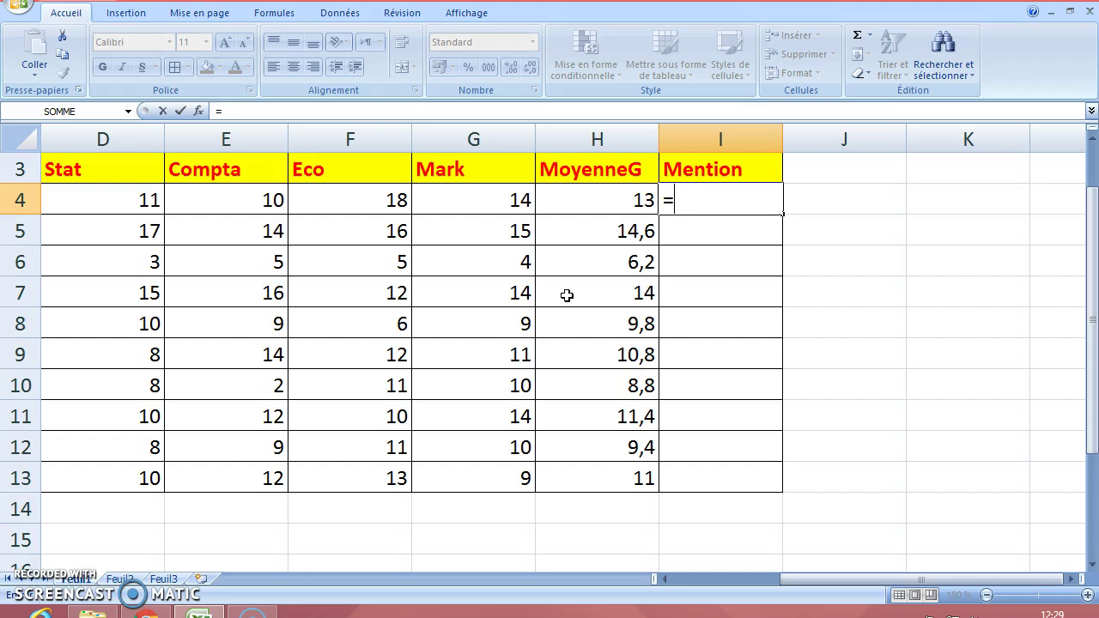
{"action": "type", "text": "si"}
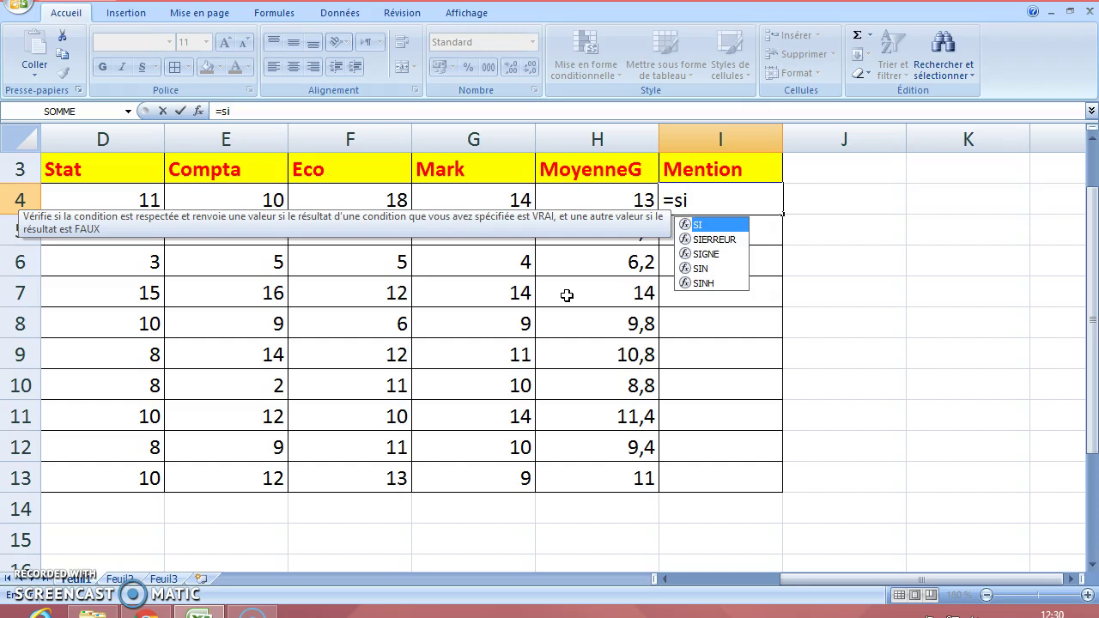
{"action": "type", "text": "("}
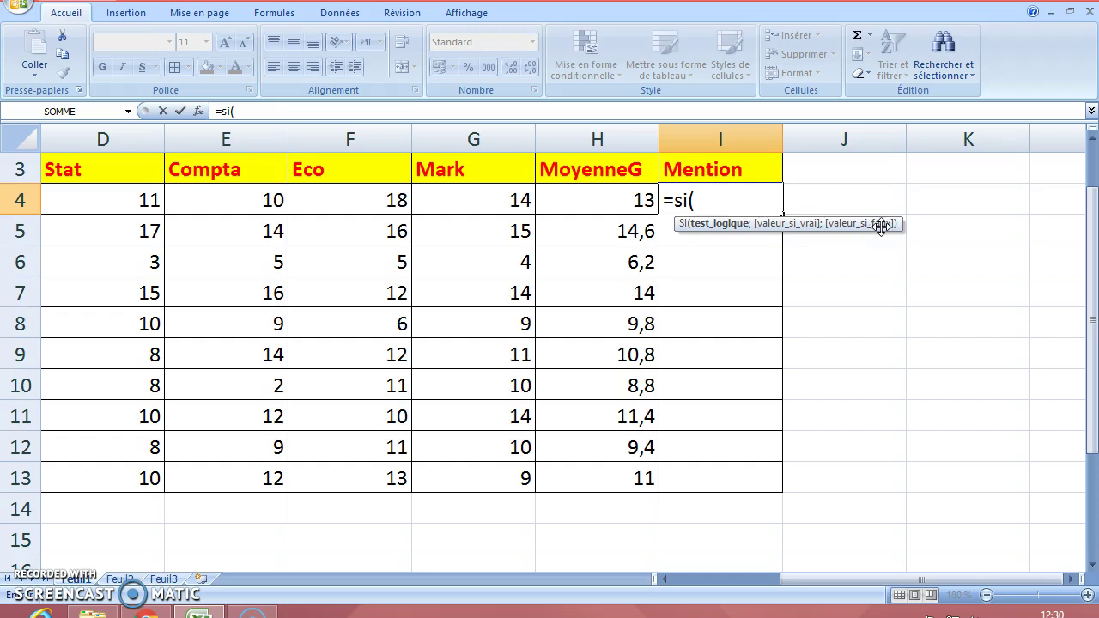
{"action": "left_click", "coordinate": [721, 225]}
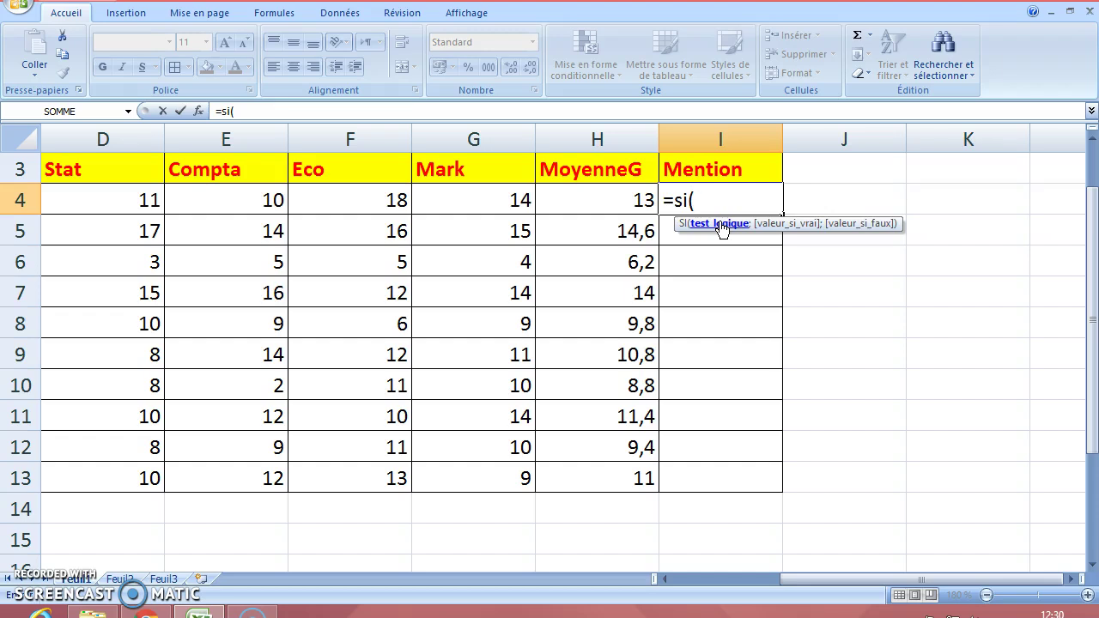
{"action": "left_click", "coordinate": [704, 213]}
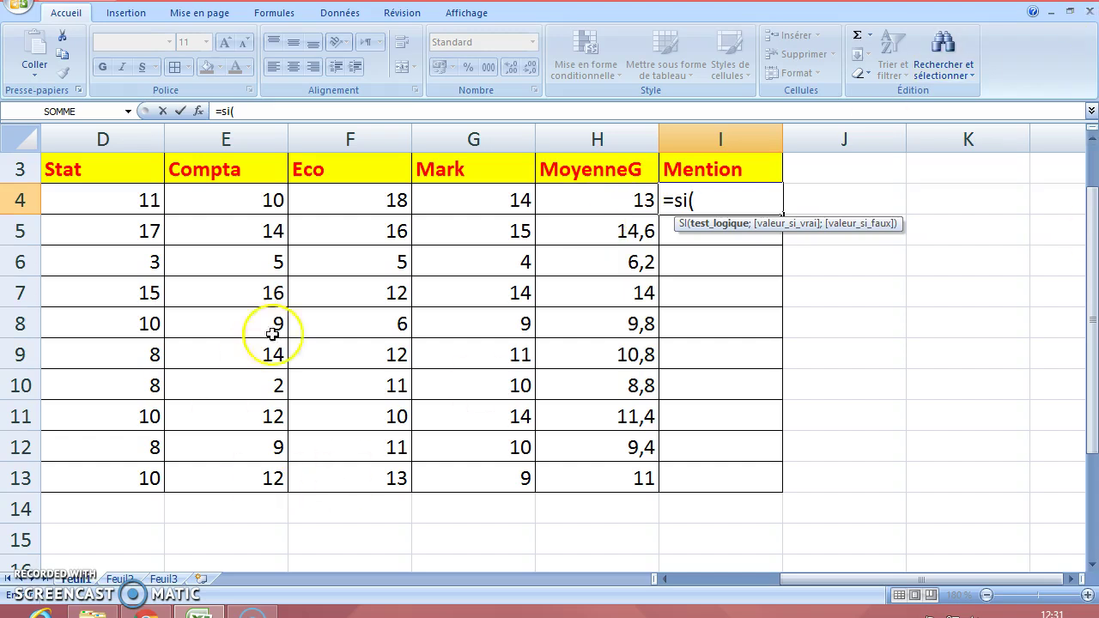
{"action": "left_click", "coordinate": [585, 192]}
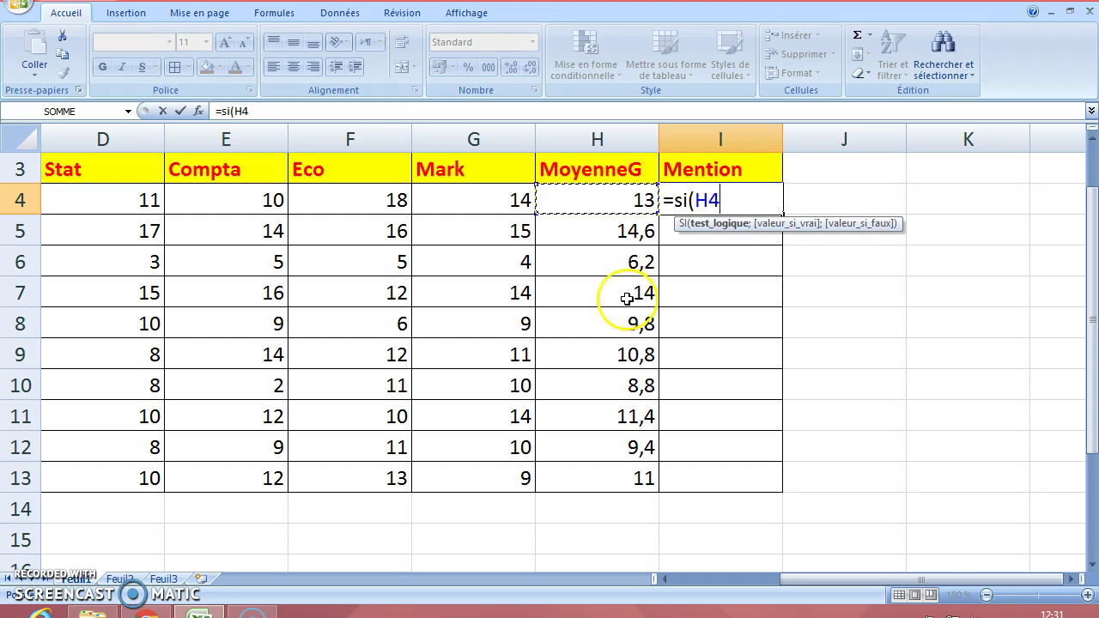
{"action": "type", "text": ">=10"}
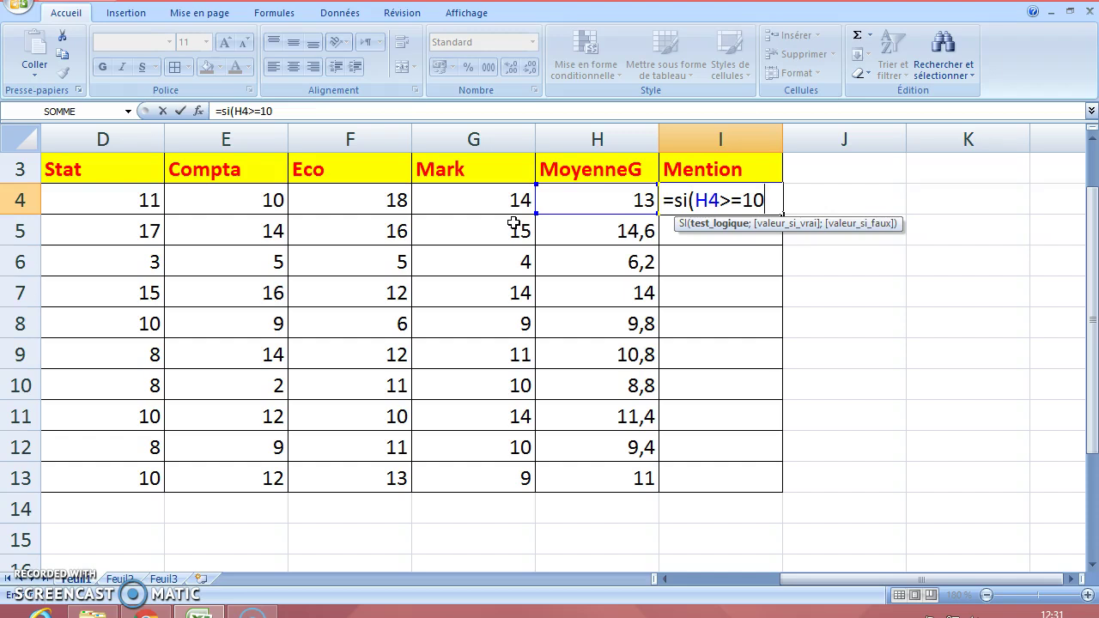
{"action": "type", "text": ";"}
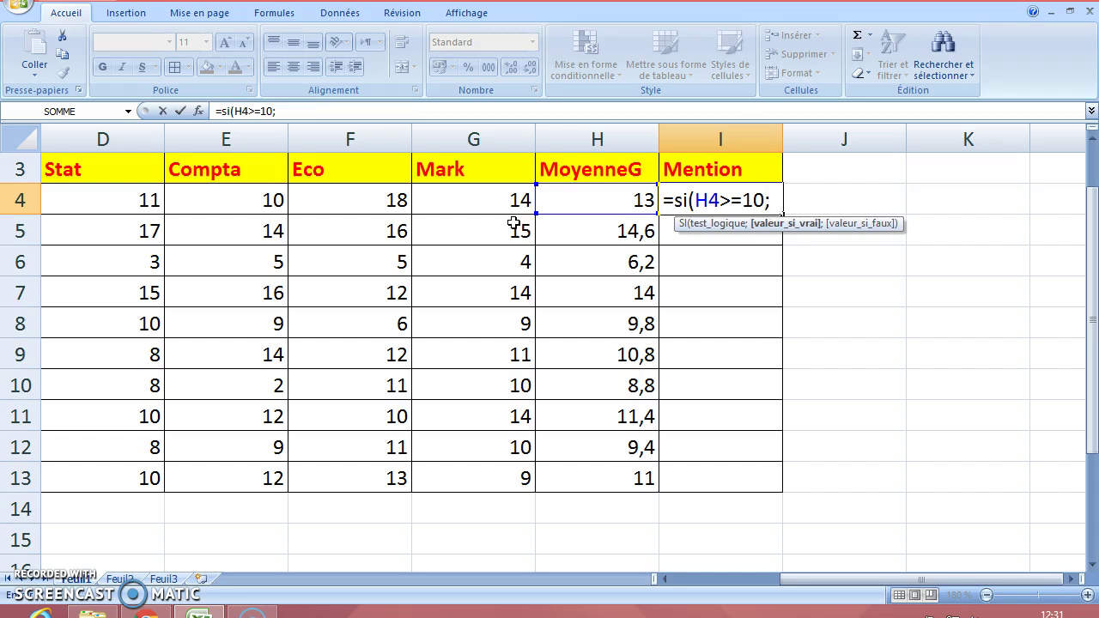
{"action": "type", "text": "\"Bien\";"}
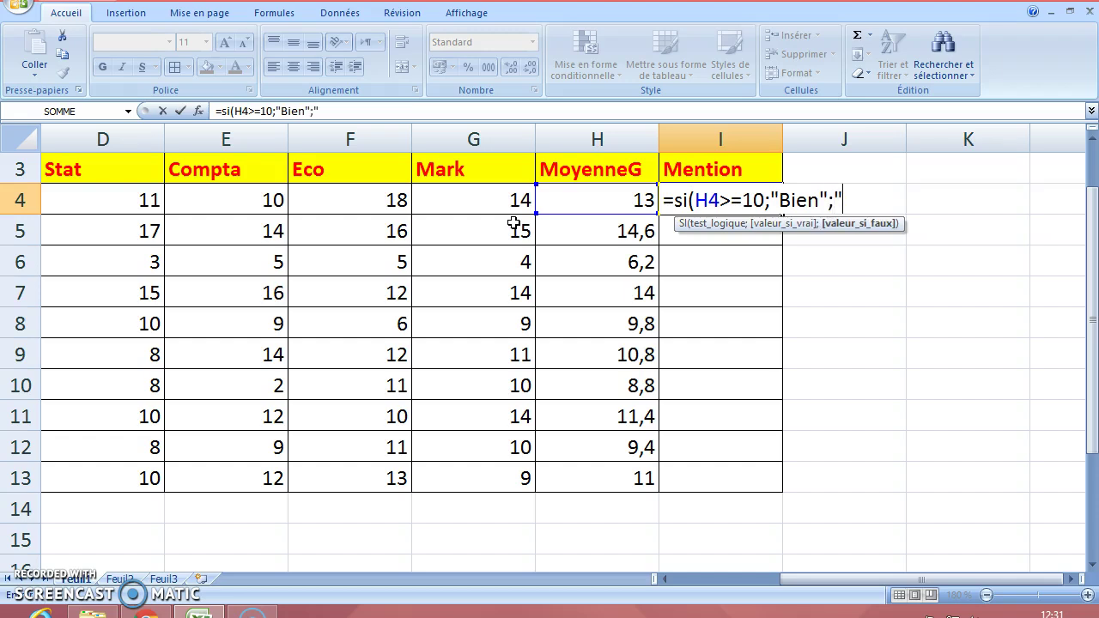
{"action": "type", "text": "\"Mauvais"}
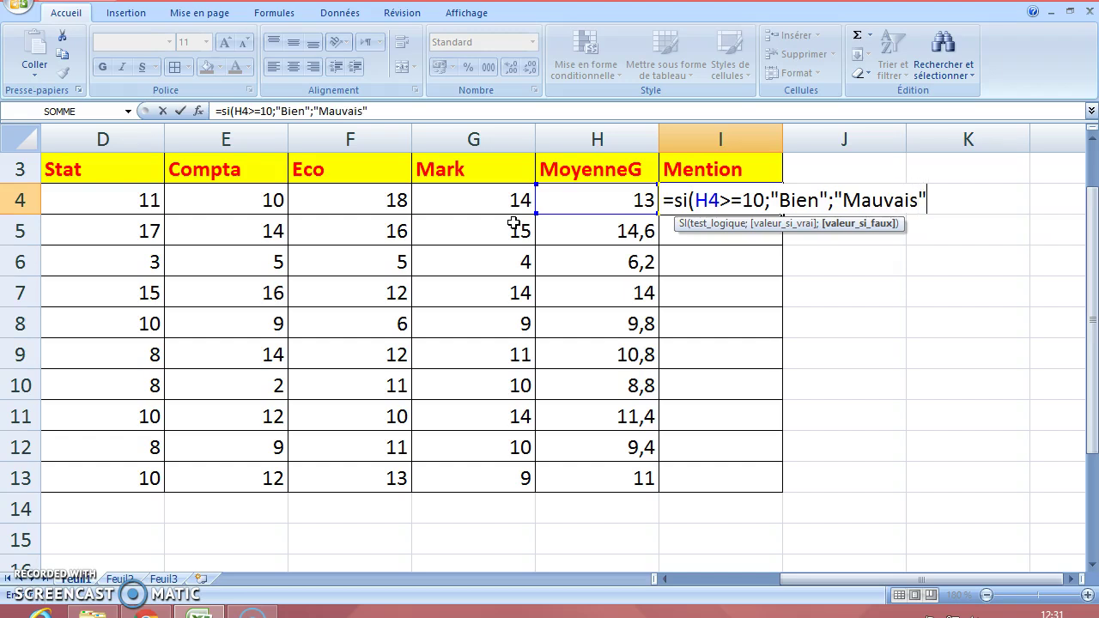
{"action": "type", "text": "\")"}
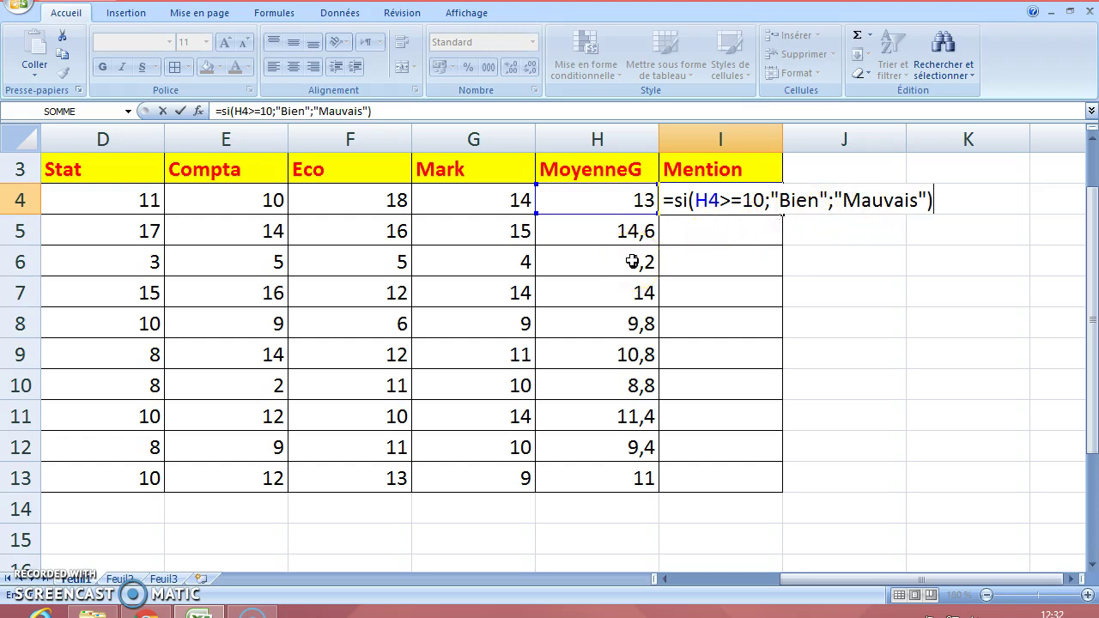
{"action": "key", "text": "Return"}
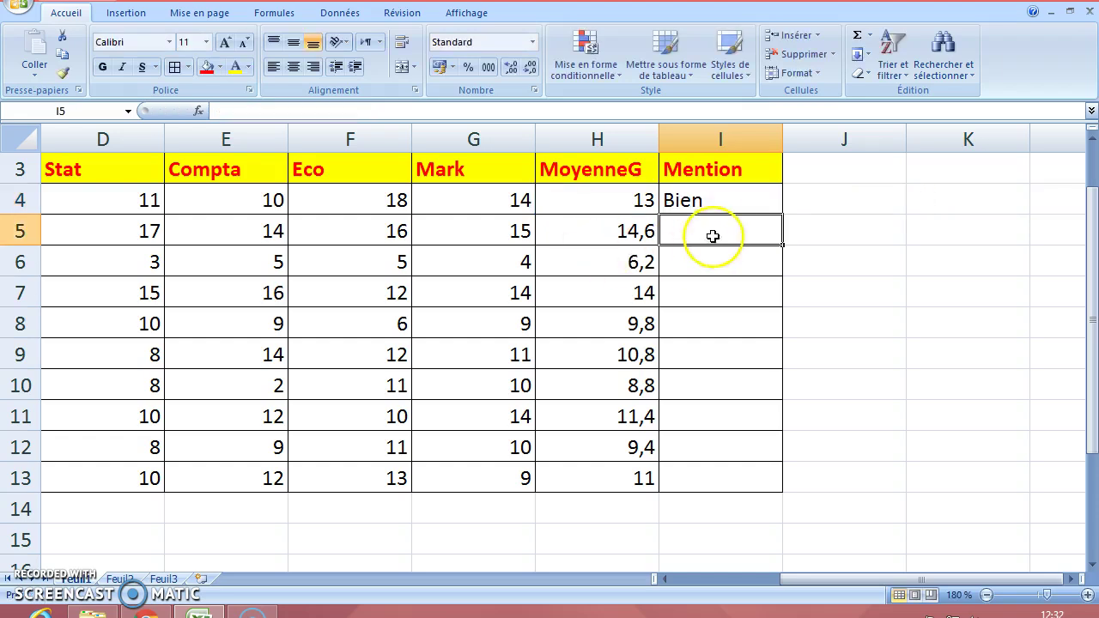
Copy the formula in I4 down the Mention column through I13
{"action": "left_click", "coordinate": [714, 200]}
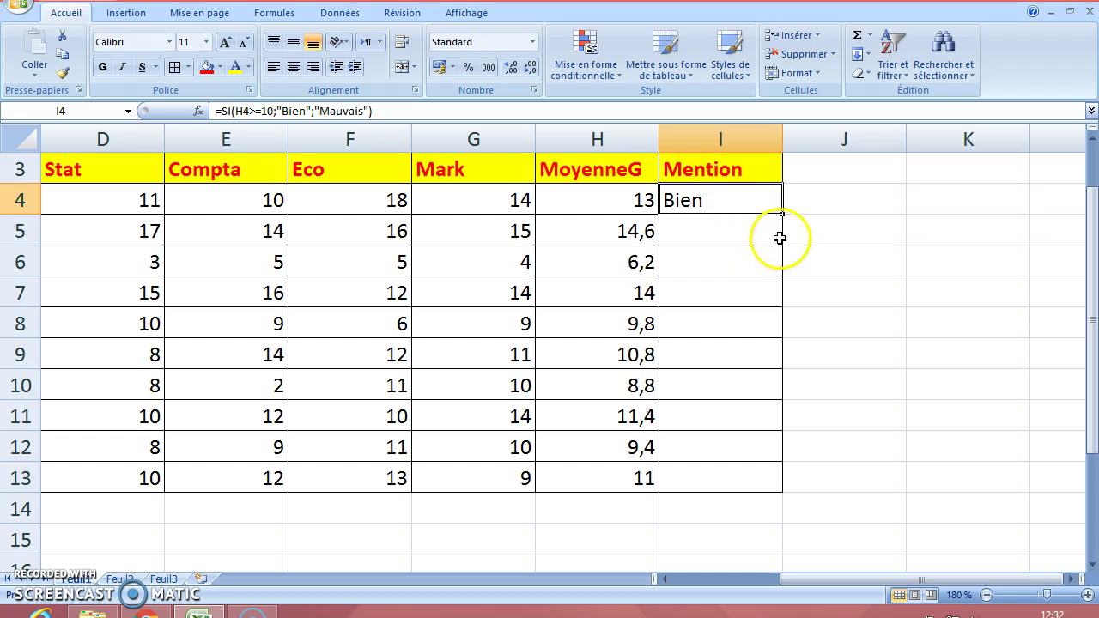
{"action": "left_click_drag", "start_coordinate": [784, 213], "coordinate": [766, 488]}
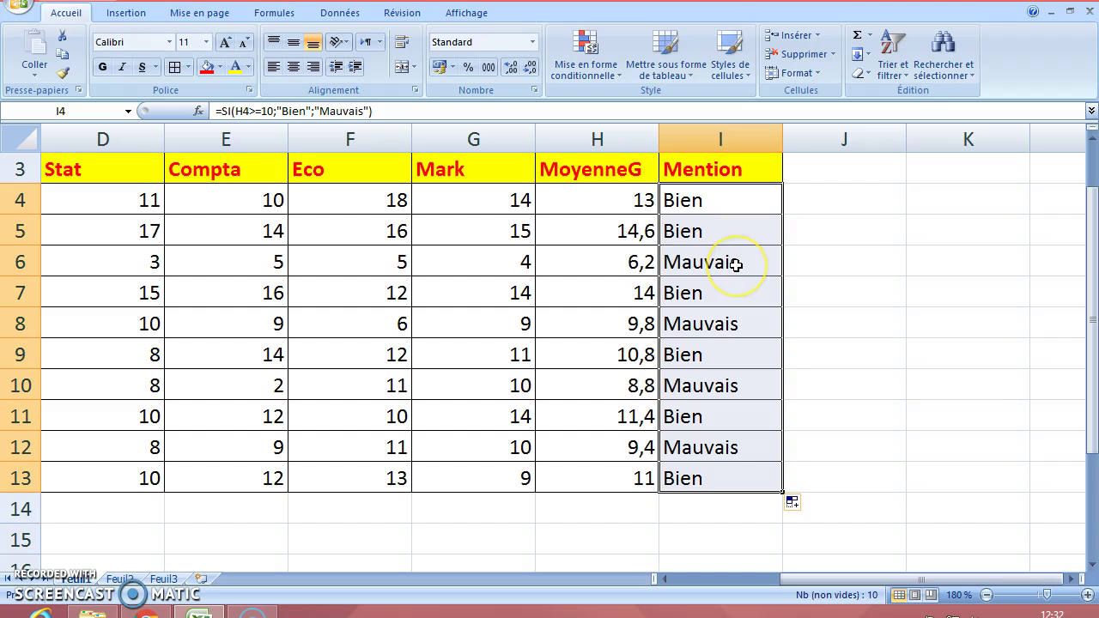
Check the mention given in each row from 4 to 13 against the corresponding average in the MoyenneG column
{"action": "left_click", "coordinate": [708, 209]}
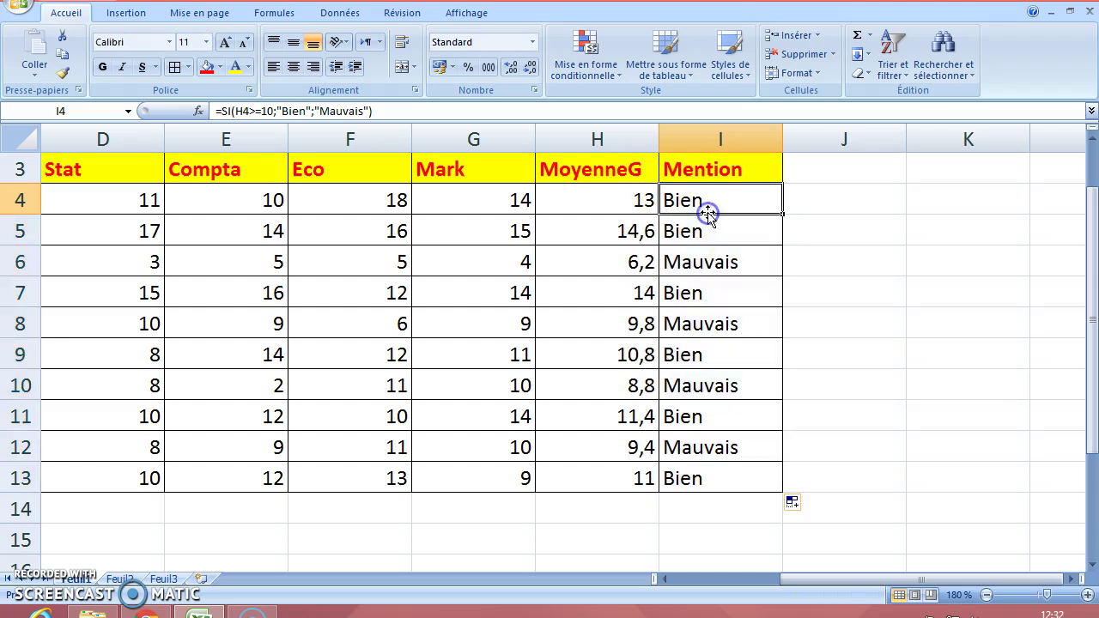
{"action": "left_click", "coordinate": [630, 206]}
{"action": "left_click", "coordinate": [705, 233]}
{"action": "left_click", "coordinate": [632, 233]}
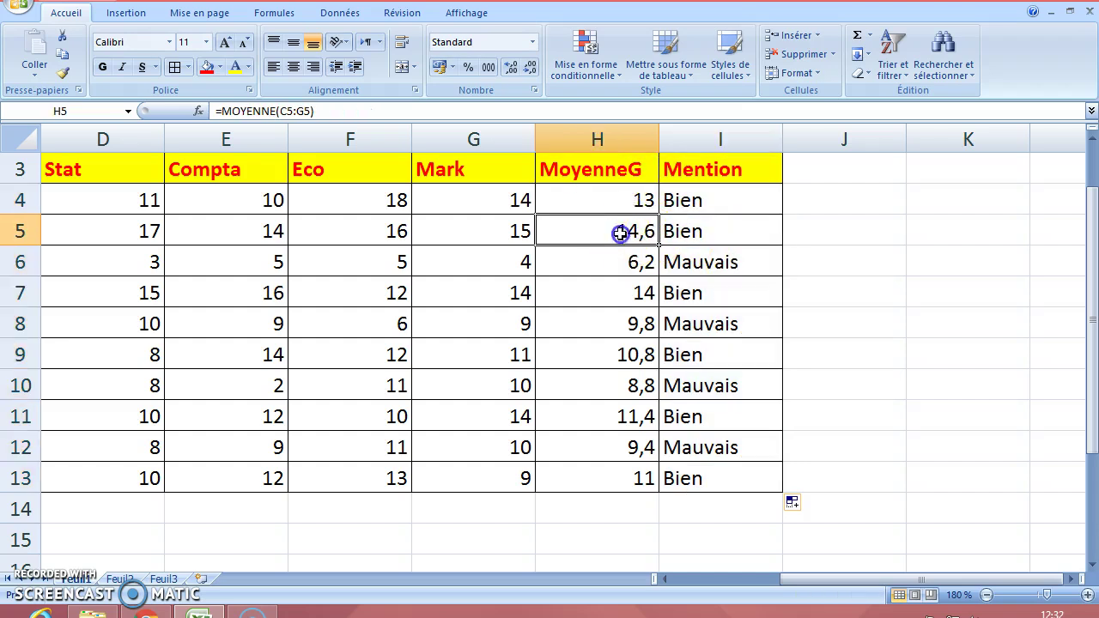
{"action": "left_click", "coordinate": [702, 267]}
{"action": "left_click", "coordinate": [625, 258]}
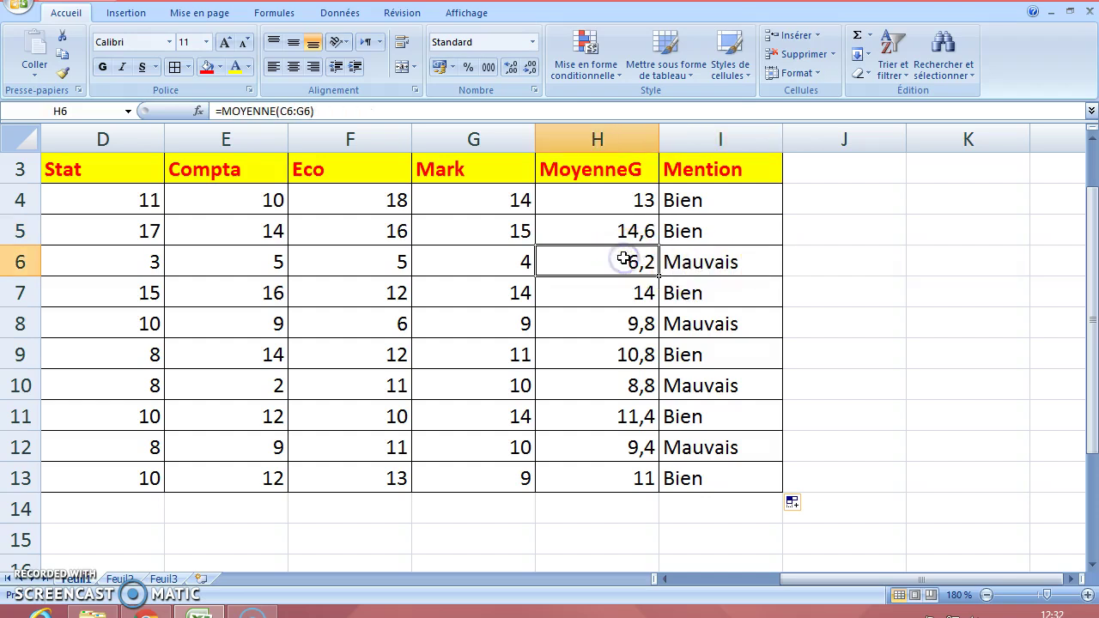
{"action": "left_click", "coordinate": [705, 294]}
{"action": "left_click", "coordinate": [597, 292]}
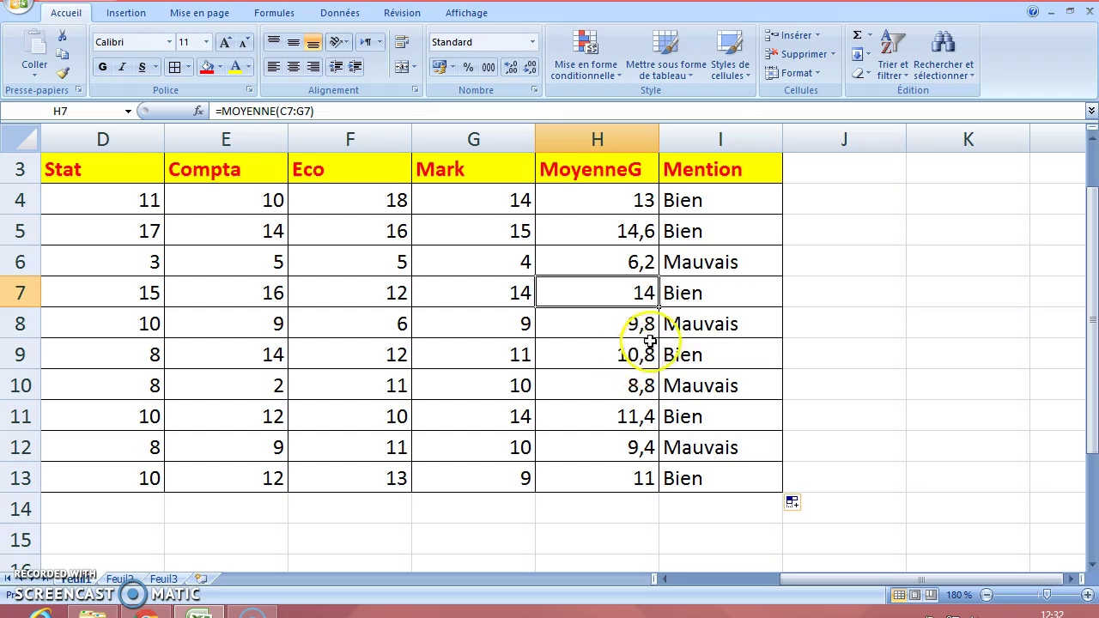
{"action": "left_click", "coordinate": [692, 323]}
{"action": "left_click", "coordinate": [643, 334]}
{"action": "left_click", "coordinate": [700, 356]}
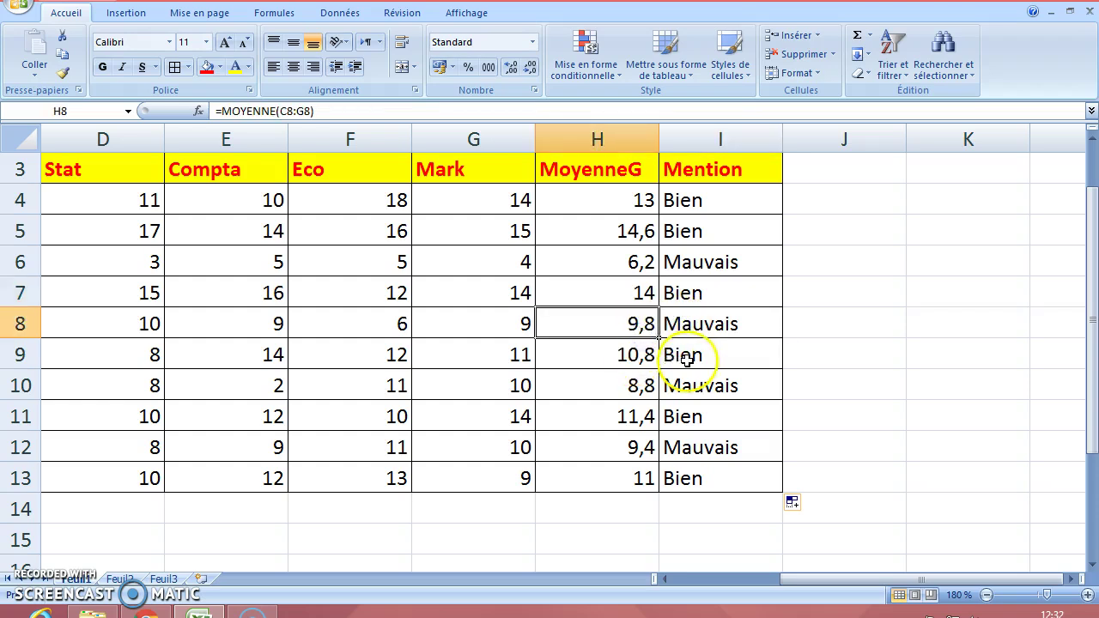
{"action": "left_click", "coordinate": [626, 355]}
{"action": "left_click", "coordinate": [682, 388]}
{"action": "left_click", "coordinate": [608, 387]}
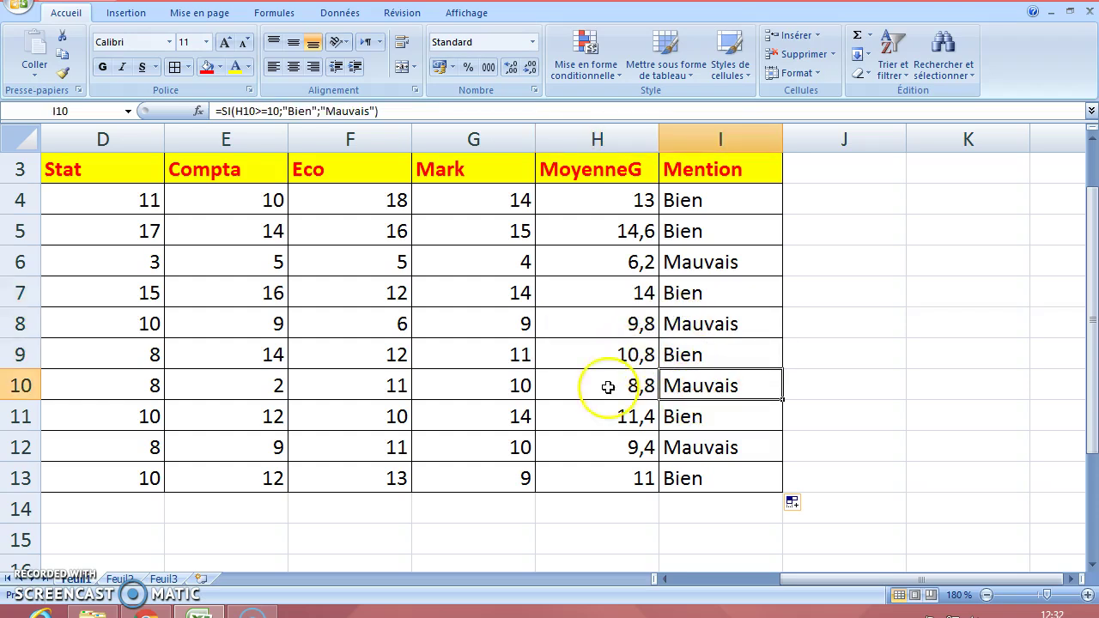
{"action": "left_click", "coordinate": [681, 417]}
{"action": "left_click", "coordinate": [623, 417]}
{"action": "left_click", "coordinate": [707, 454]}
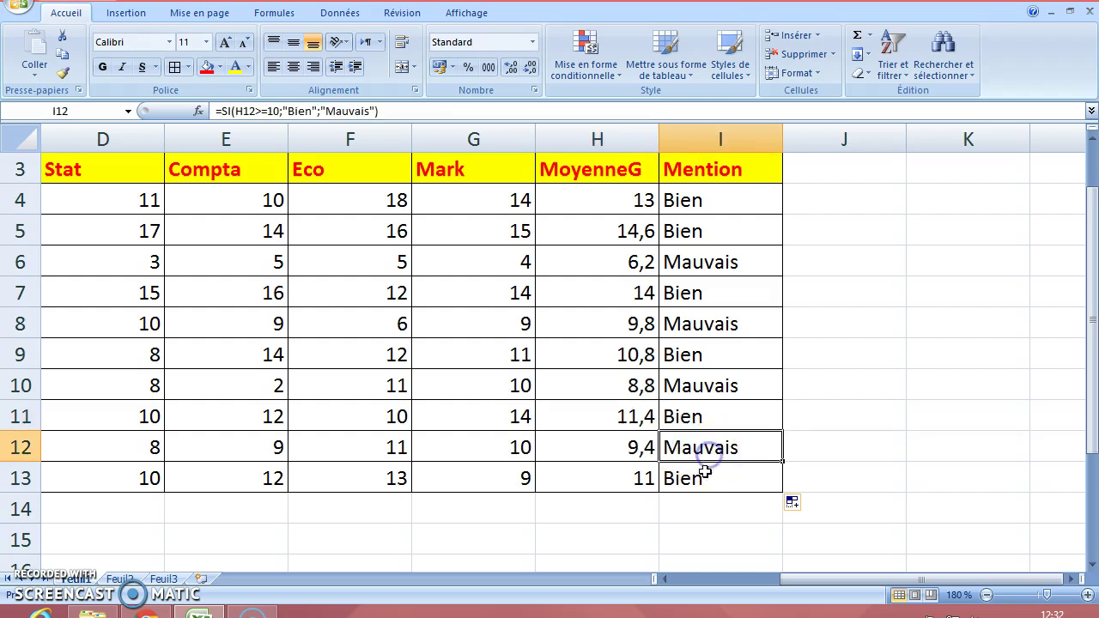
{"action": "left_click", "coordinate": [702, 479]}
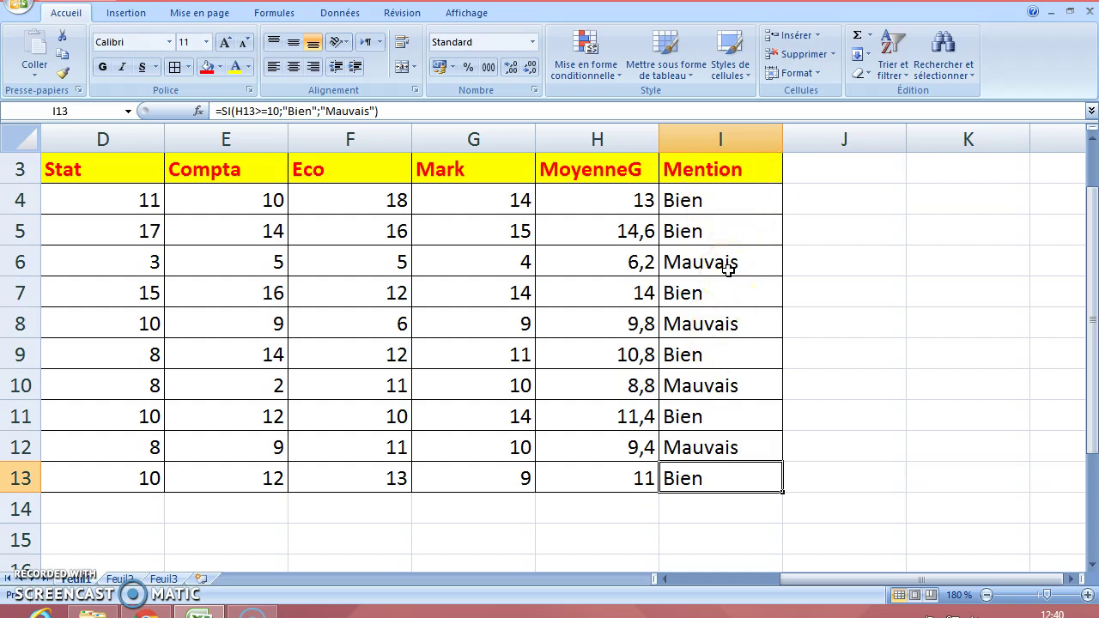
Rename the header in I3 to Mention1 and add the header Mention2 in cell J3
{"action": "double_click", "coordinate": [757, 174]}
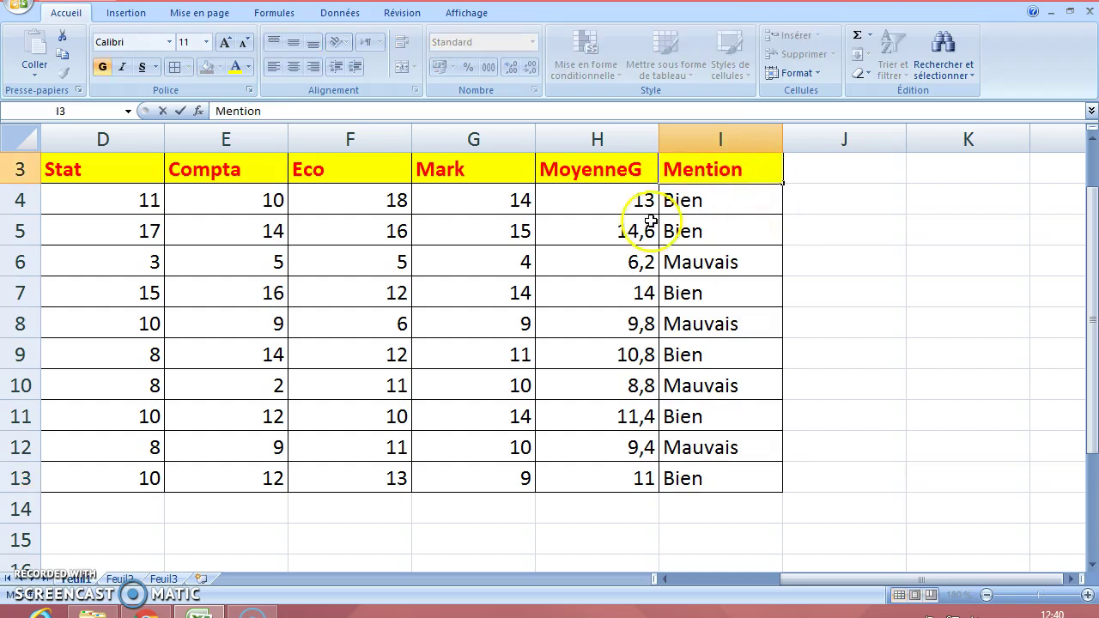
{"action": "type", "text": "1"}
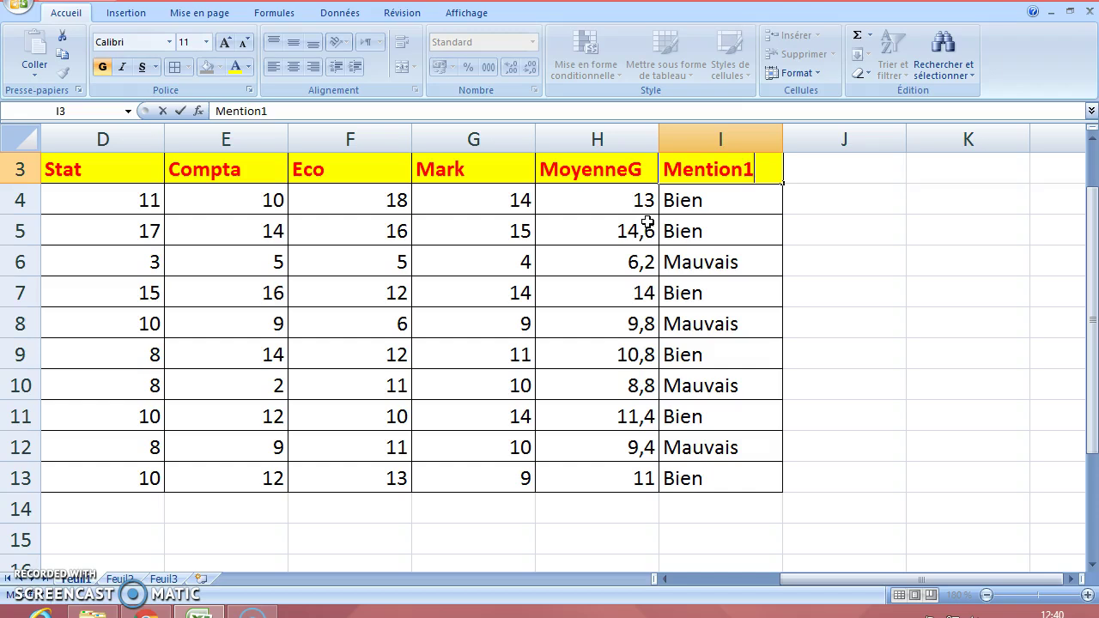
{"action": "double_click", "coordinate": [845, 176]}
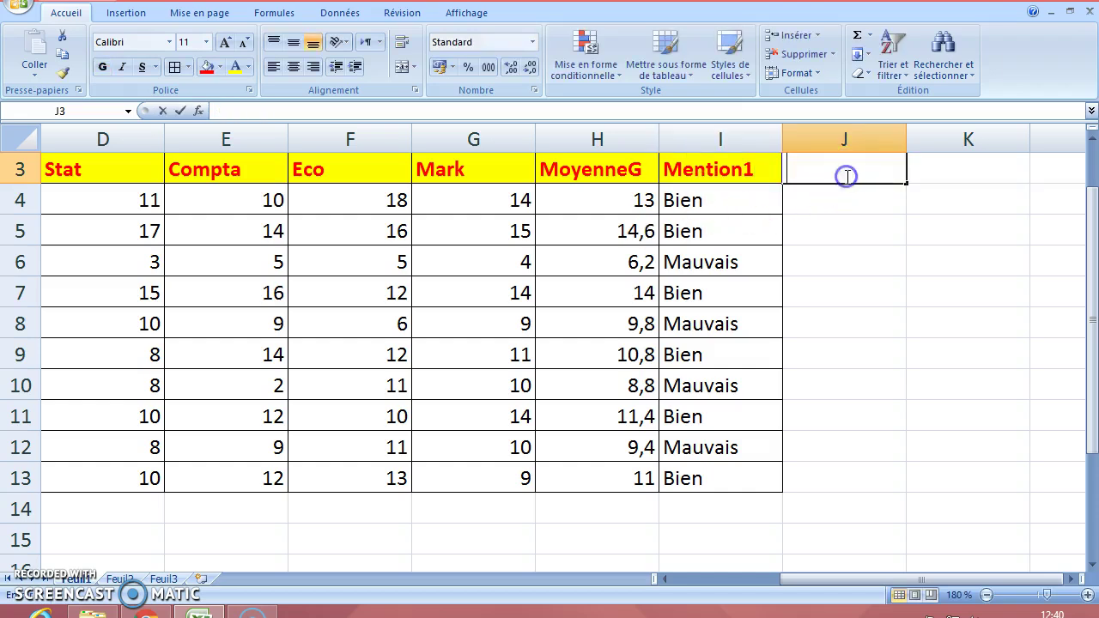
{"action": "type", "text": "Me"}
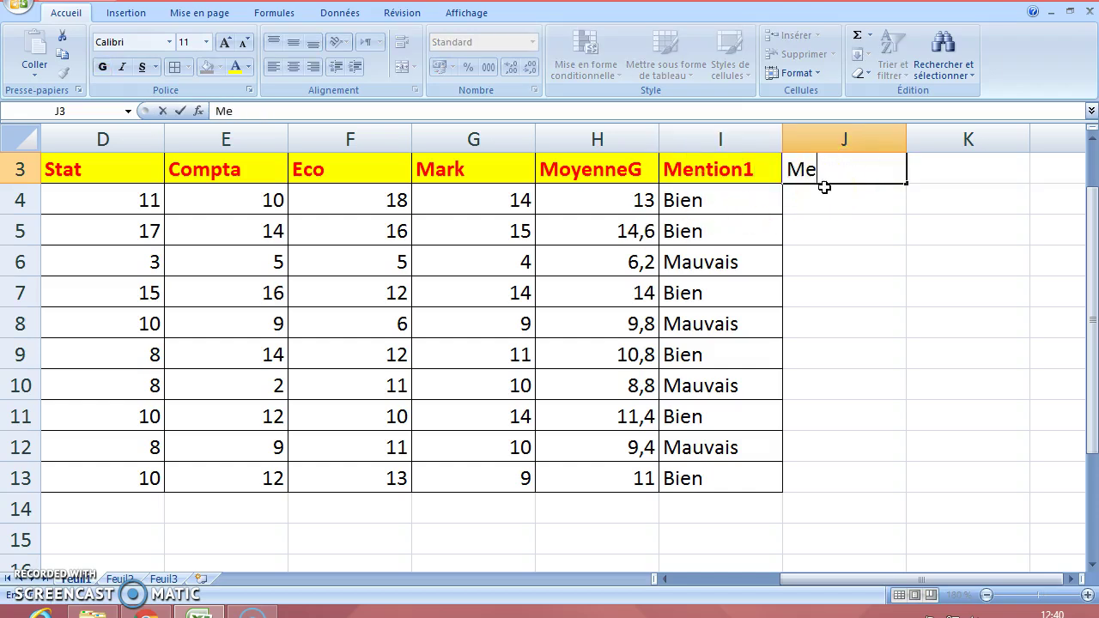
{"action": "type", "text": "ntion2"}
{"action": "key", "text": "Return"}
Apply all borders to the Mention2 column, from J3 to J13
{"action": "left_click_drag", "start_coordinate": [851, 170], "coordinate": [868, 483]}
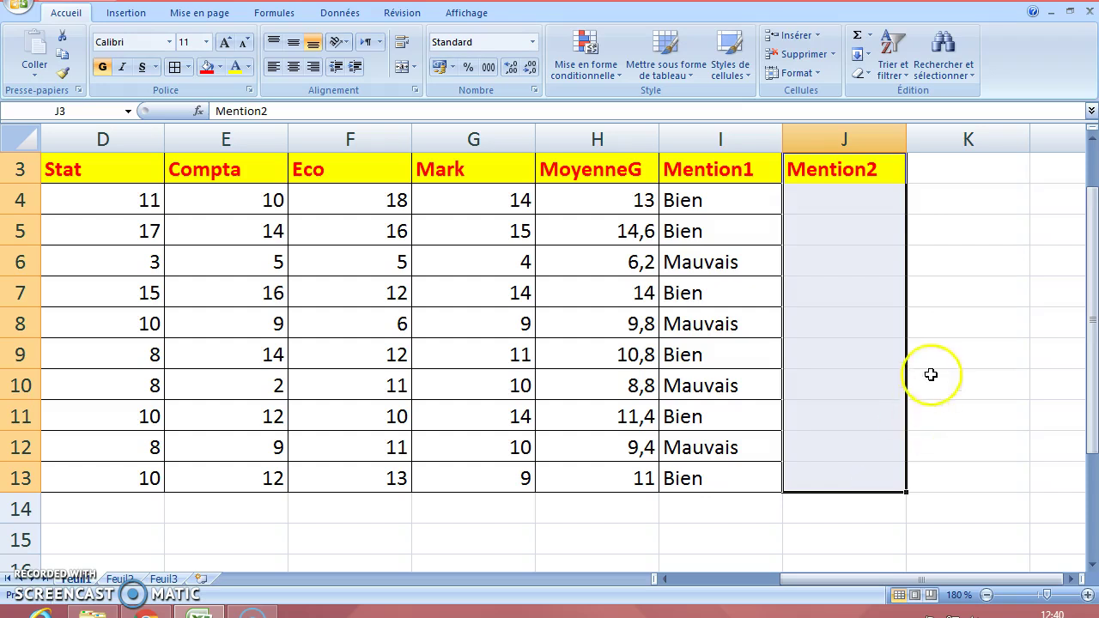
{"action": "left_click", "coordinate": [188, 67]}
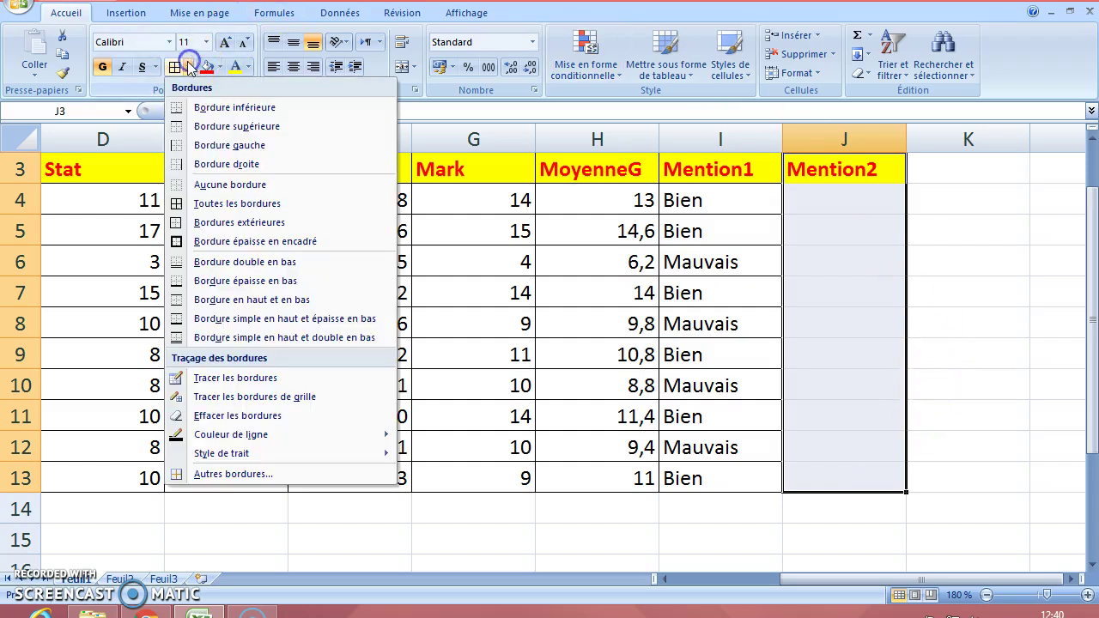
{"action": "left_click", "coordinate": [230, 206]}
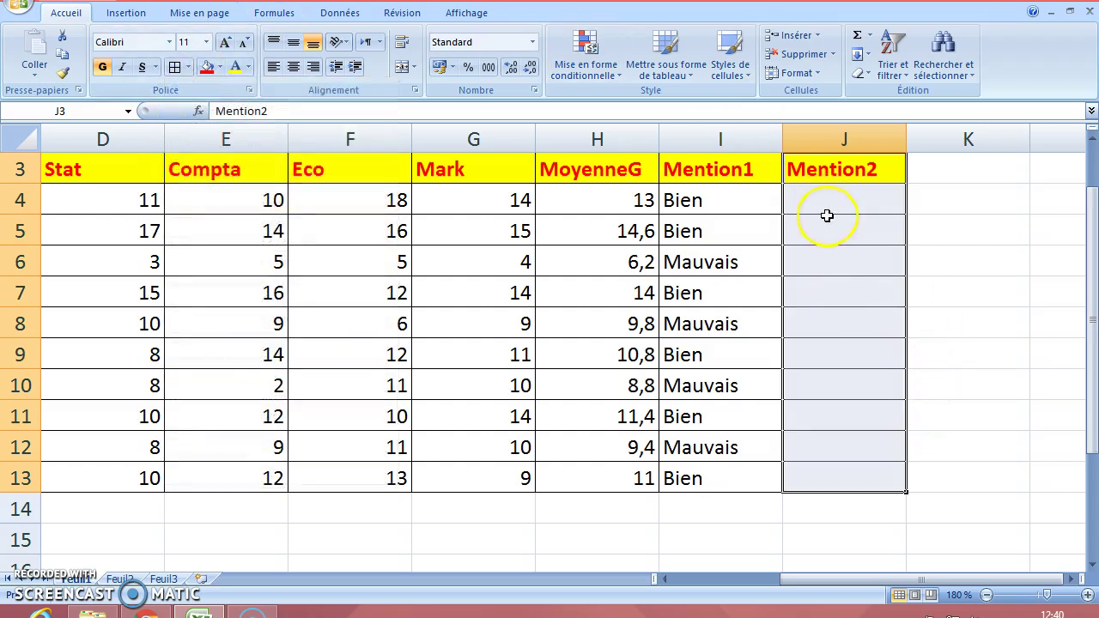
{"action": "left_click", "coordinate": [829, 211]}
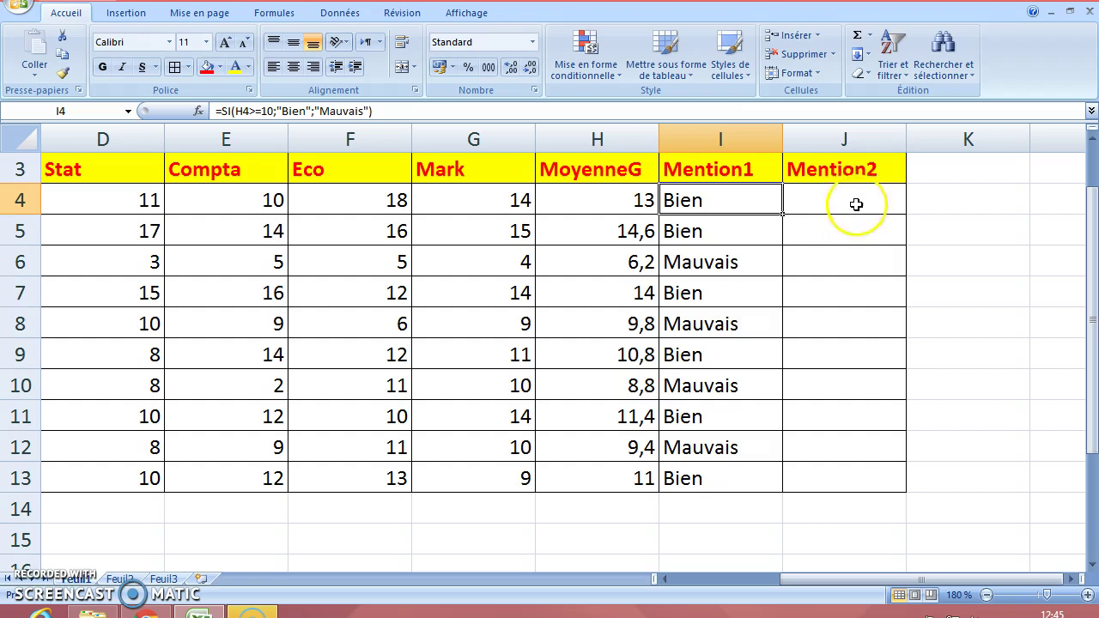
{"action": "left_click", "coordinate": [848, 206]}
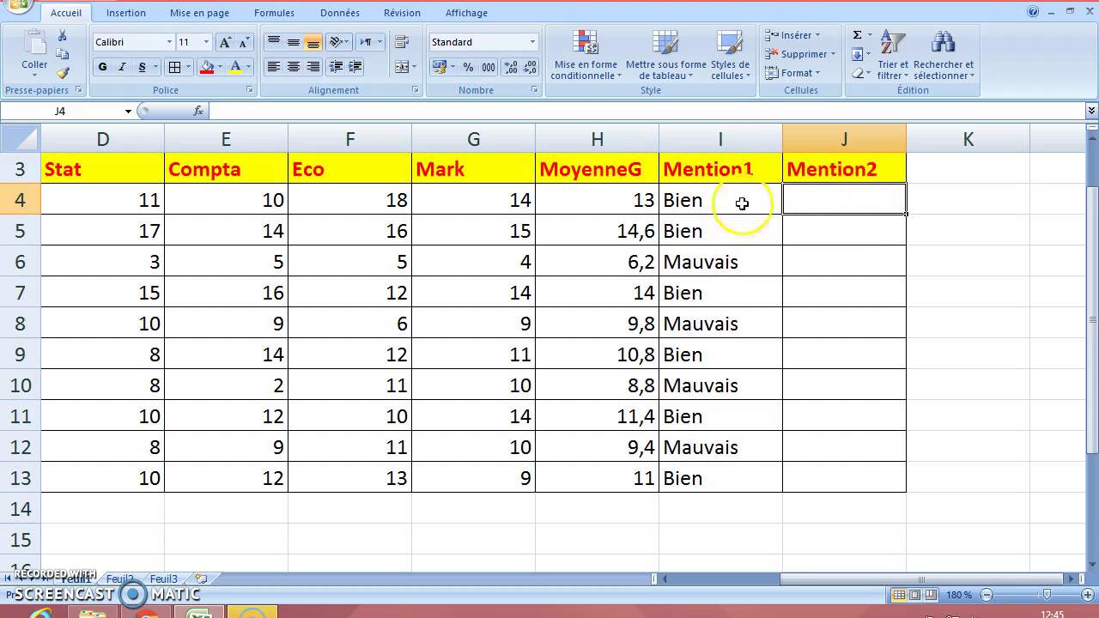
{"action": "left_click", "coordinate": [613, 203]}
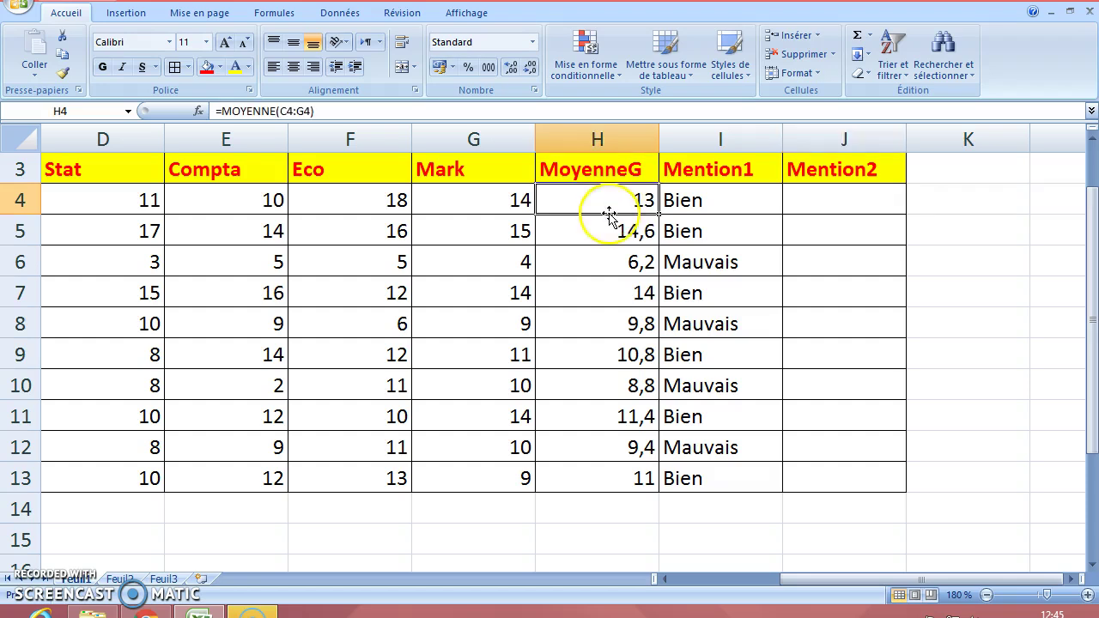
Switch to the Sketchboard whiteboard and handwrite the start of the nested formula, Si(H4>=12;, with the pencil
{"action": "key", "text": "alt+Tab"}
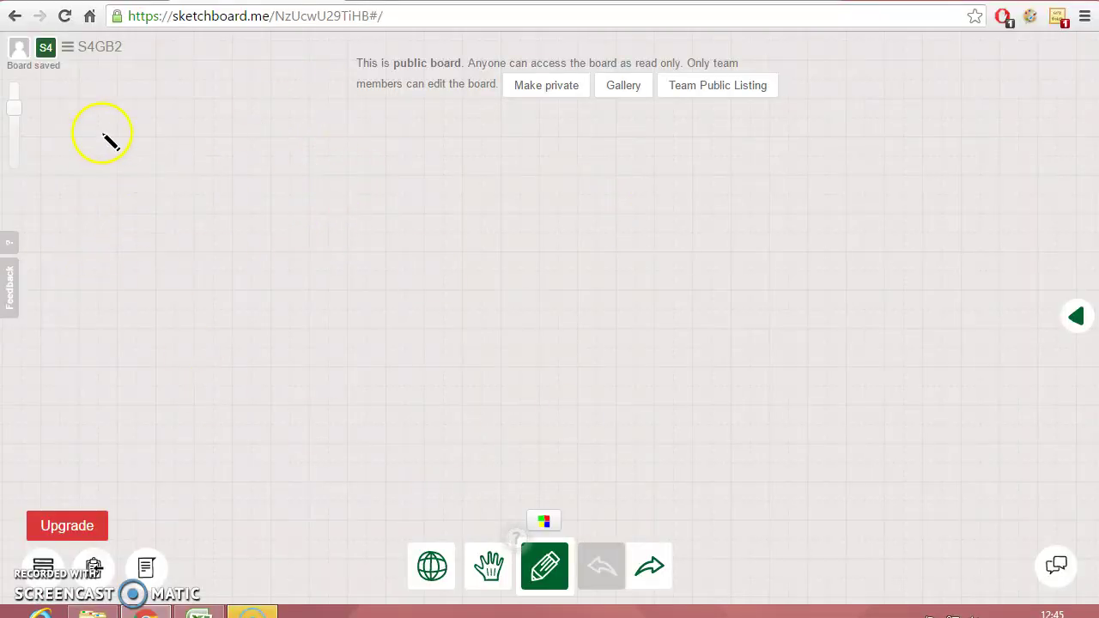
{"action": "mouse_move", "coordinate": [98, 118]}
{"action": "left_mouse_down"}
{"action": "mouse_move", "coordinate": [67, 194]}
{"action": "mouse_move", "coordinate": [138, 196]}
{"action": "mouse_move", "coordinate": [113, 131]}
{"action": "mouse_move", "coordinate": [119, 137]}
{"action": "left_mouse_up"}
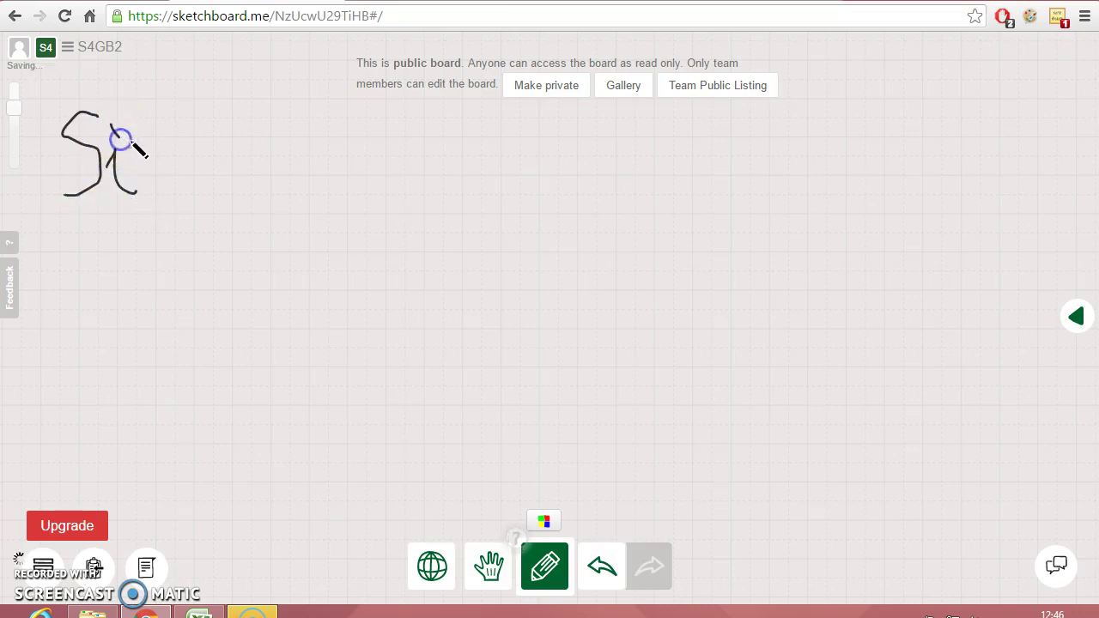
{"action": "mouse_move", "coordinate": [176, 103]}
{"action": "left_mouse_down"}
{"action": "mouse_move", "coordinate": [160, 189]}
{"action": "mouse_move", "coordinate": [197, 251]}
{"action": "left_mouse_up"}
{"action": "left_click_drag", "start_coordinate": [184, 142], "coordinate": [194, 196]}
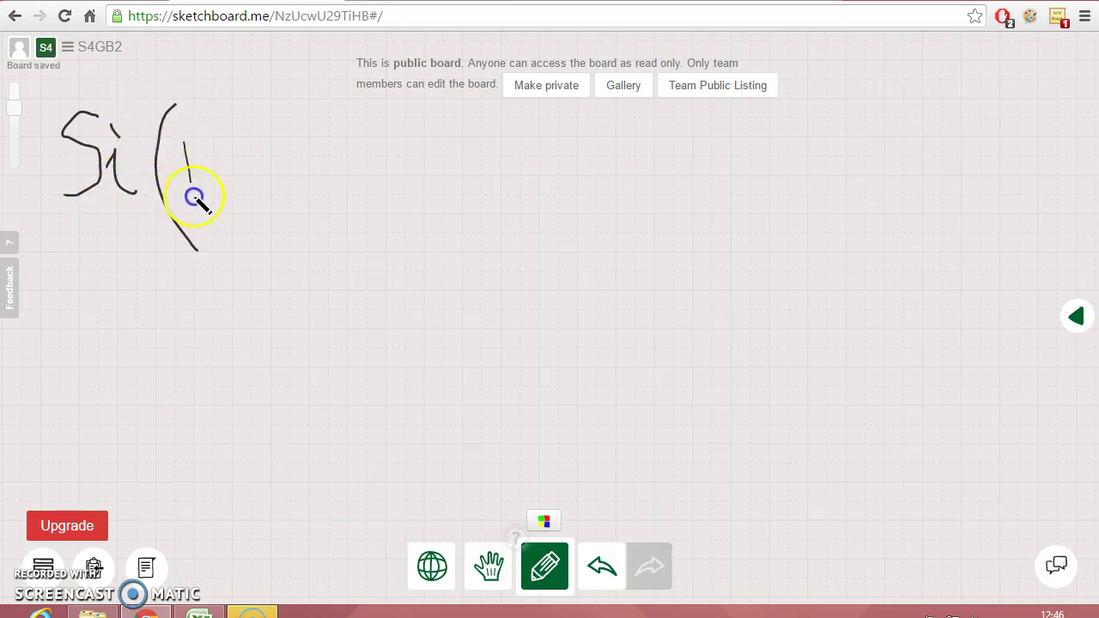
{"action": "left_click_drag", "start_coordinate": [207, 134], "coordinate": [226, 218]}
{"action": "mouse_move", "coordinate": [180, 156]}
{"action": "left_mouse_down"}
{"action": "mouse_move", "coordinate": [223, 162]}
{"action": "mouse_move", "coordinate": [258, 198]}
{"action": "left_mouse_up"}
{"action": "left_click_drag", "start_coordinate": [258, 171], "coordinate": [261, 212]}
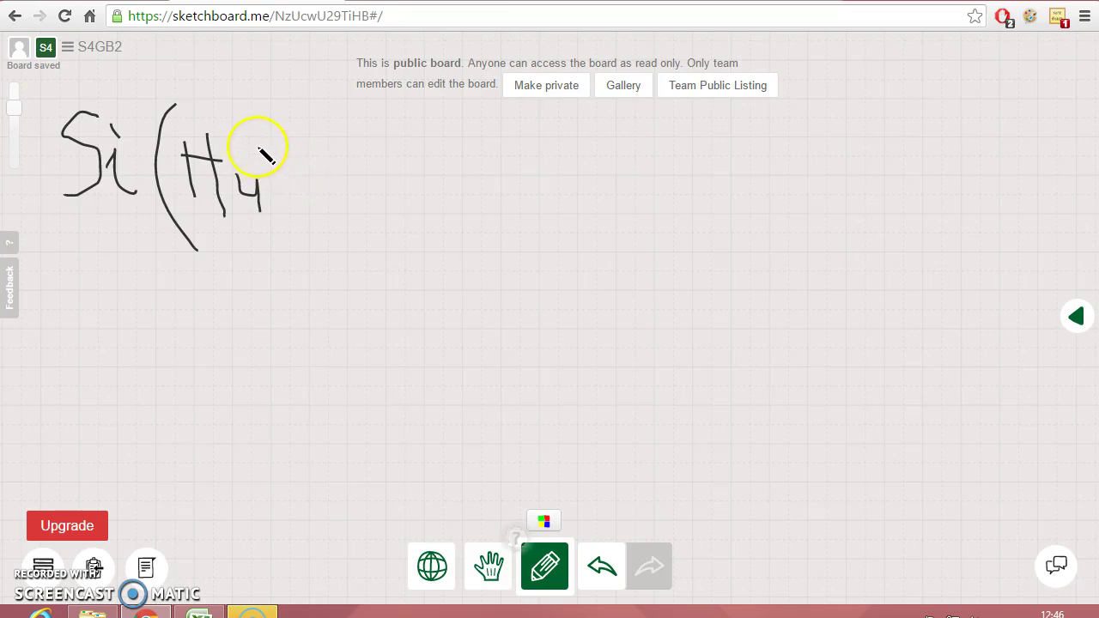
{"action": "mouse_move", "coordinate": [258, 149]}
{"action": "left_mouse_down"}
{"action": "mouse_move", "coordinate": [318, 174]}
{"action": "mouse_move", "coordinate": [275, 216]}
{"action": "left_mouse_up"}
{"action": "mouse_move", "coordinate": [323, 156]}
{"action": "left_mouse_down"}
{"action": "mouse_move", "coordinate": [340, 156]}
{"action": "mouse_move", "coordinate": [340, 180]}
{"action": "mouse_move", "coordinate": [366, 150]}
{"action": "mouse_move", "coordinate": [367, 177]}
{"action": "left_mouse_up"}
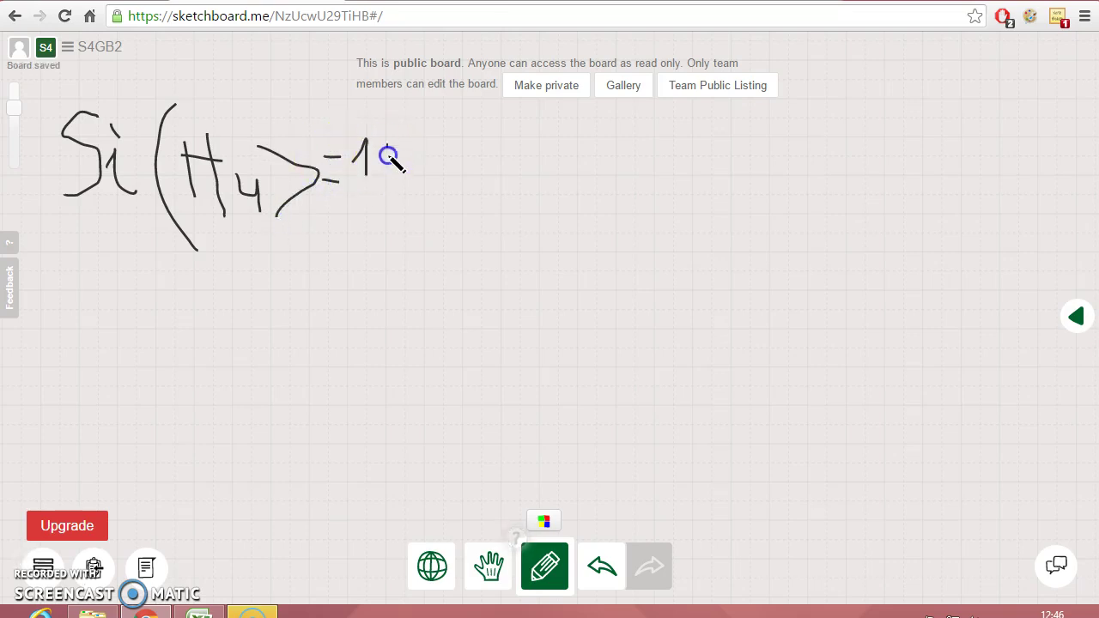
{"action": "mouse_move", "coordinate": [380, 139]}
{"action": "left_mouse_down"}
{"action": "mouse_move", "coordinate": [375, 176]}
{"action": "mouse_move", "coordinate": [402, 172]}
{"action": "mouse_move", "coordinate": [413, 204]}
{"action": "left_mouse_up"}
{"action": "left_click", "coordinate": [419, 168]}
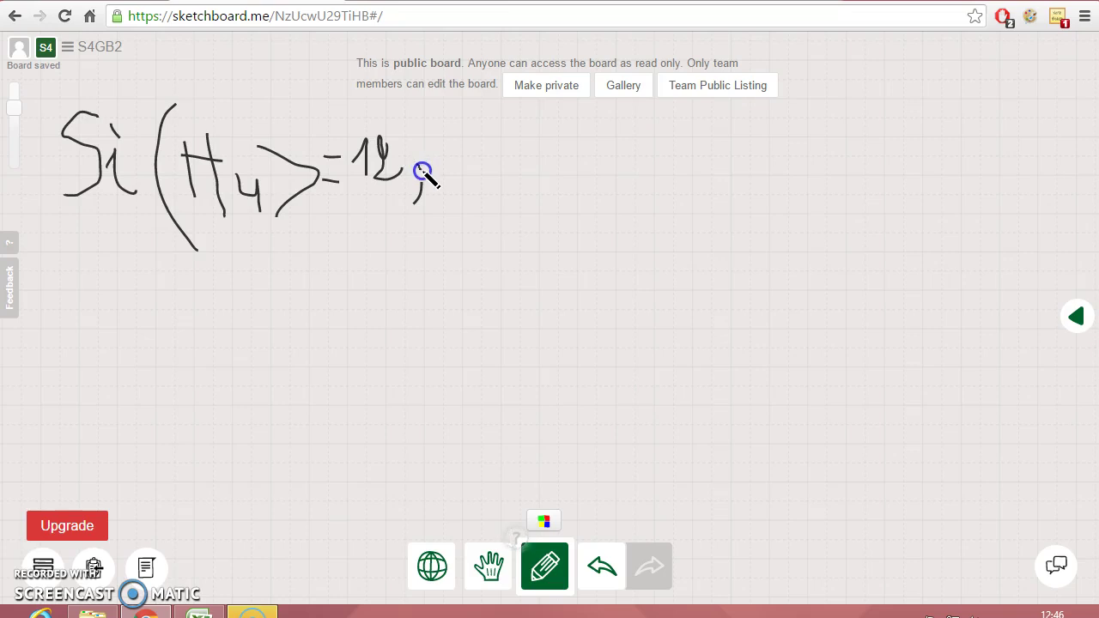
Handwrite the first result "Bien"; after the H4>=12 condition on the whiteboard
{"action": "mouse_move", "coordinate": [428, 122]}
{"action": "left_mouse_down"}
{"action": "mouse_move", "coordinate": [429, 140]}
{"action": "mouse_move", "coordinate": [459, 147]}
{"action": "mouse_move", "coordinate": [459, 197]}
{"action": "left_mouse_up"}
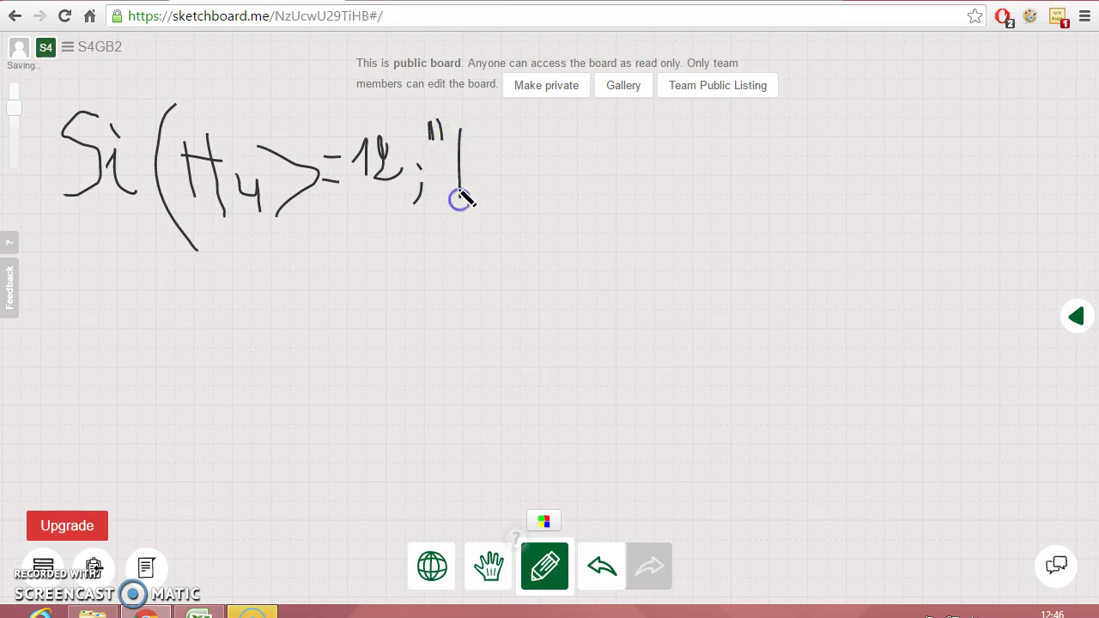
{"action": "left_click_drag", "start_coordinate": [460, 133], "coordinate": [466, 209]}
{"action": "mouse_move", "coordinate": [501, 157]}
{"action": "left_mouse_down"}
{"action": "mouse_move", "coordinate": [520, 195]}
{"action": "mouse_move", "coordinate": [572, 175]}
{"action": "left_mouse_up"}
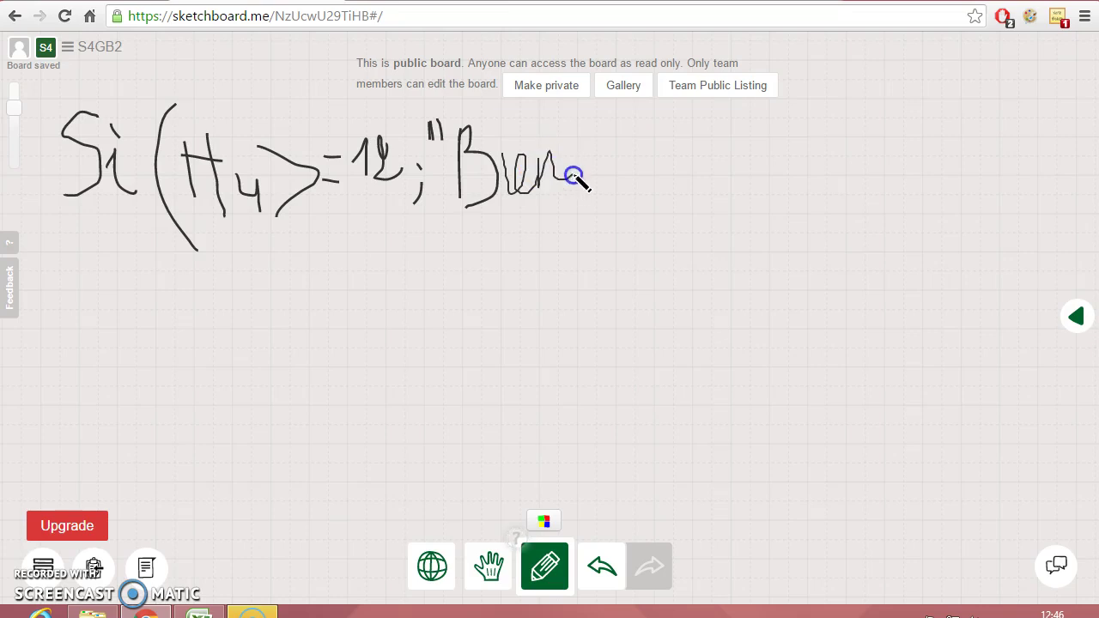
{"action": "left_click_drag", "start_coordinate": [503, 133], "coordinate": [507, 142]}
{"action": "left_click_drag", "start_coordinate": [574, 120], "coordinate": [599, 199]}
{"action": "left_click_drag", "start_coordinate": [593, 159], "coordinate": [608, 166]}
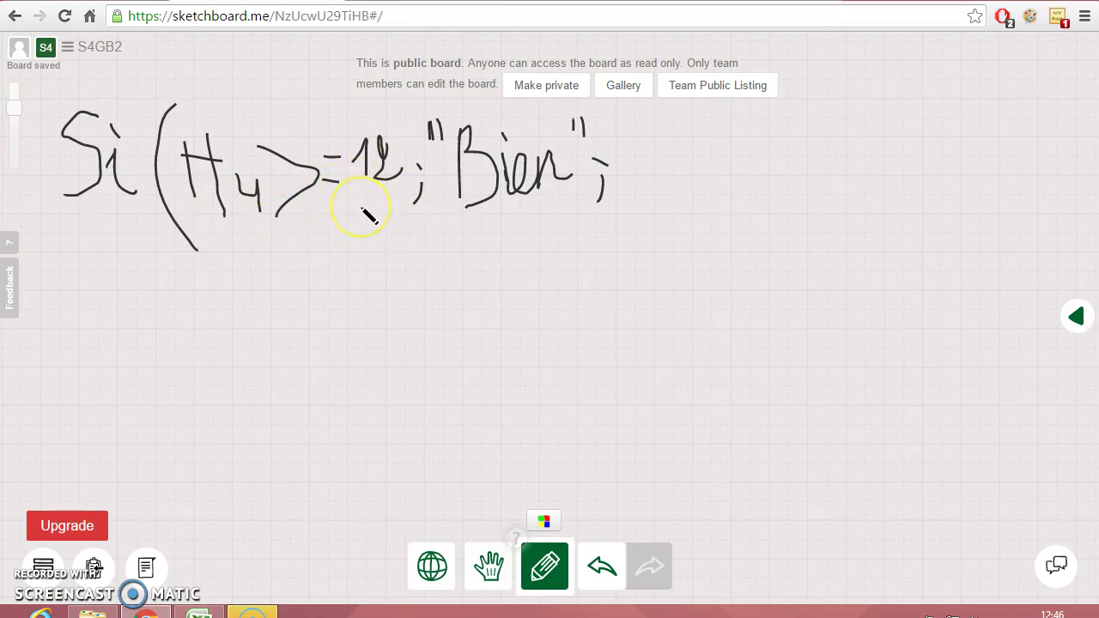
{"action": "left_click", "coordinate": [702, 246]}
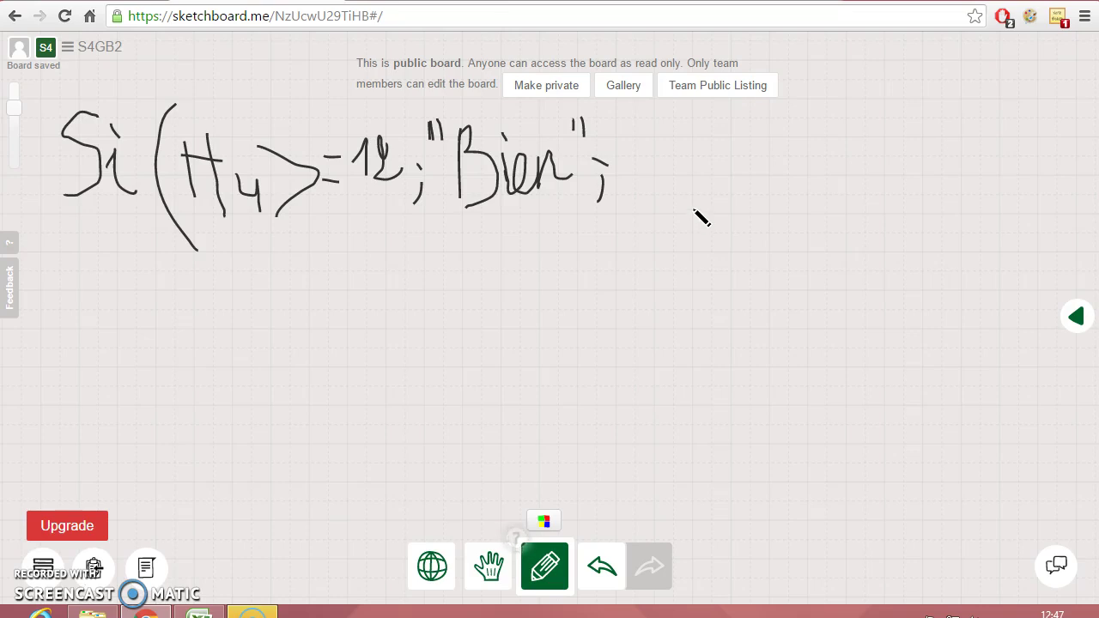
Handwrite the nested condition Si(H4>=10; after "Bien"; on the whiteboard
{"action": "left_click", "coordinate": [696, 171]}
{"action": "mouse_move", "coordinate": [650, 129]}
{"action": "left_mouse_down"}
{"action": "mouse_move", "coordinate": [628, 115]}
{"action": "mouse_move", "coordinate": [642, 149]}
{"action": "mouse_move", "coordinate": [634, 177]}
{"action": "mouse_move", "coordinate": [699, 157]}
{"action": "left_mouse_up"}
{"action": "left_click", "coordinate": [675, 122]}
{"action": "left_click_drag", "start_coordinate": [712, 116], "coordinate": [731, 229]}
{"action": "left_click_drag", "start_coordinate": [735, 159], "coordinate": [737, 191]}
{"action": "left_click_drag", "start_coordinate": [749, 136], "coordinate": [763, 187]}
{"action": "mouse_move", "coordinate": [720, 150]}
{"action": "left_mouse_down"}
{"action": "mouse_move", "coordinate": [760, 150]}
{"action": "mouse_move", "coordinate": [775, 199]}
{"action": "mouse_move", "coordinate": [792, 181]}
{"action": "mouse_move", "coordinate": [793, 218]}
{"action": "left_mouse_up"}
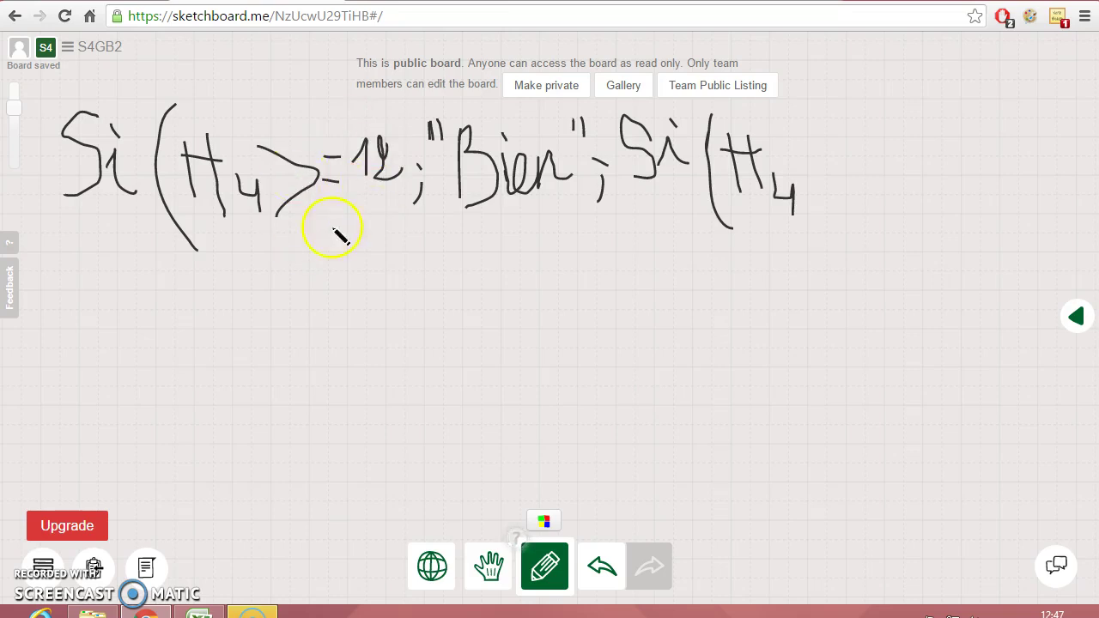
{"action": "mouse_move", "coordinate": [791, 142]}
{"action": "left_mouse_down"}
{"action": "mouse_move", "coordinate": [864, 191]}
{"action": "mouse_move", "coordinate": [825, 244]}
{"action": "left_mouse_up"}
{"action": "mouse_move", "coordinate": [871, 172]}
{"action": "left_mouse_down"}
{"action": "mouse_move", "coordinate": [890, 171]}
{"action": "mouse_move", "coordinate": [891, 191]}
{"action": "mouse_move", "coordinate": [915, 179]}
{"action": "mouse_move", "coordinate": [931, 199]}
{"action": "left_mouse_up"}
{"action": "mouse_move", "coordinate": [949, 159]}
{"action": "left_mouse_down"}
{"action": "mouse_move", "coordinate": [959, 187]}
{"action": "mouse_move", "coordinate": [951, 164]}
{"action": "mouse_move", "coordinate": [965, 156]}
{"action": "left_mouse_up"}
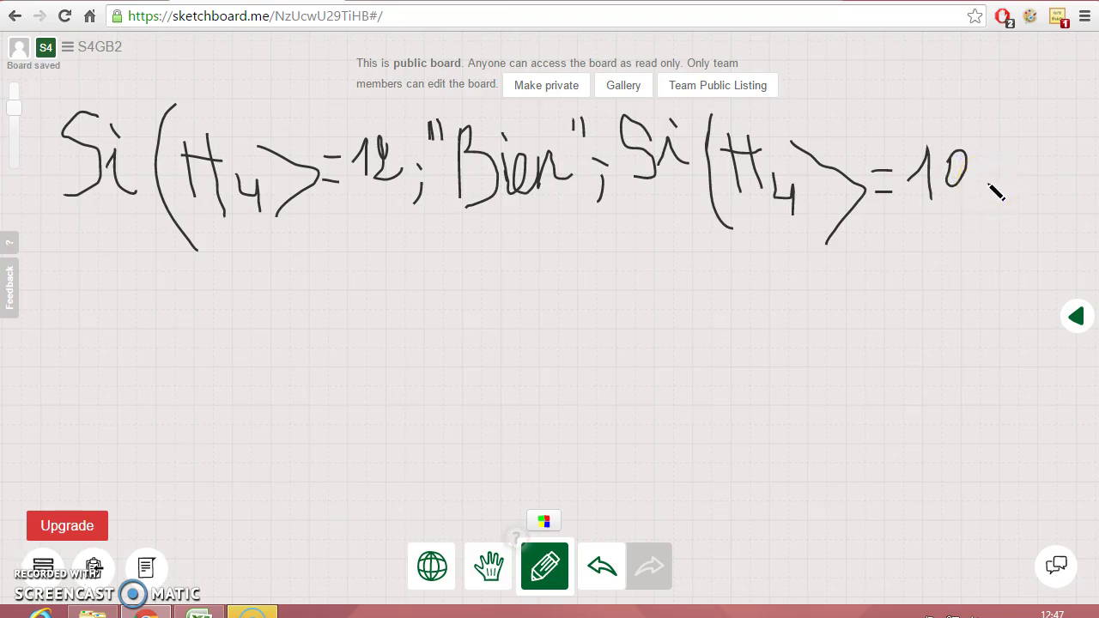
{"action": "left_click_drag", "start_coordinate": [987, 185], "coordinate": [987, 213]}
{"action": "left_click_drag", "start_coordinate": [981, 160], "coordinate": [985, 168]}
Handwrite "Moyen"; on a second line of the whiteboard formula as the result of the nested condition
{"action": "left_click", "coordinate": [1076, 318]}
{"action": "left_click", "coordinate": [879, 319]}
{"action": "left_click_drag", "start_coordinate": [62, 252], "coordinate": [97, 310]}
{"action": "mouse_move", "coordinate": [98, 251]}
{"action": "left_mouse_down"}
{"action": "mouse_move", "coordinate": [139, 301]}
{"action": "mouse_move", "coordinate": [139, 323]}
{"action": "mouse_move", "coordinate": [154, 292]}
{"action": "mouse_move", "coordinate": [206, 337]}
{"action": "mouse_move", "coordinate": [200, 306]}
{"action": "mouse_move", "coordinate": [216, 282]}
{"action": "mouse_move", "coordinate": [258, 290]}
{"action": "left_mouse_up"}
{"action": "mouse_move", "coordinate": [266, 245]}
{"action": "left_mouse_down"}
{"action": "mouse_move", "coordinate": [312, 297]}
{"action": "mouse_move", "coordinate": [297, 306]}
{"action": "left_mouse_up"}
{"action": "left_click", "coordinate": [306, 272]}
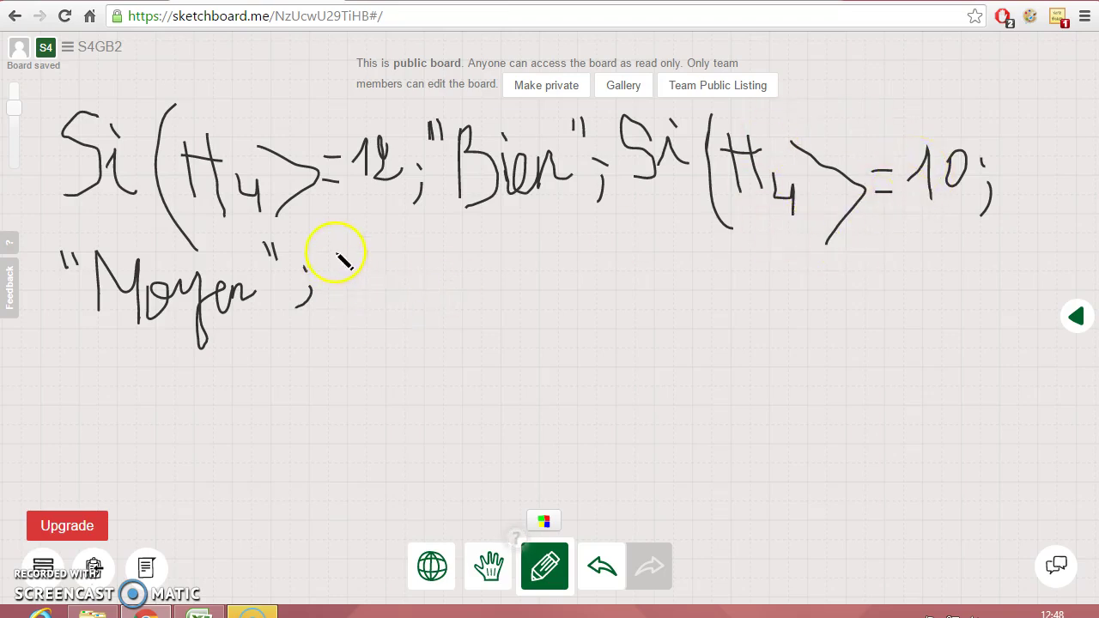
Finish the handwritten formula with "Mauvais" and two closing parentheses
{"action": "left_click_drag", "start_coordinate": [332, 240], "coordinate": [355, 289]}
{"action": "mouse_move", "coordinate": [353, 250]}
{"action": "left_mouse_down"}
{"action": "mouse_move", "coordinate": [380, 255]}
{"action": "mouse_move", "coordinate": [387, 294]}
{"action": "mouse_move", "coordinate": [386, 281]}
{"action": "left_mouse_up"}
{"action": "mouse_move", "coordinate": [407, 279]}
{"action": "left_mouse_down"}
{"action": "mouse_move", "coordinate": [441, 292]}
{"action": "mouse_move", "coordinate": [469, 267]}
{"action": "mouse_move", "coordinate": [455, 282]}
{"action": "mouse_move", "coordinate": [522, 303]}
{"action": "left_mouse_up"}
{"action": "left_click_drag", "start_coordinate": [487, 265], "coordinate": [538, 254]}
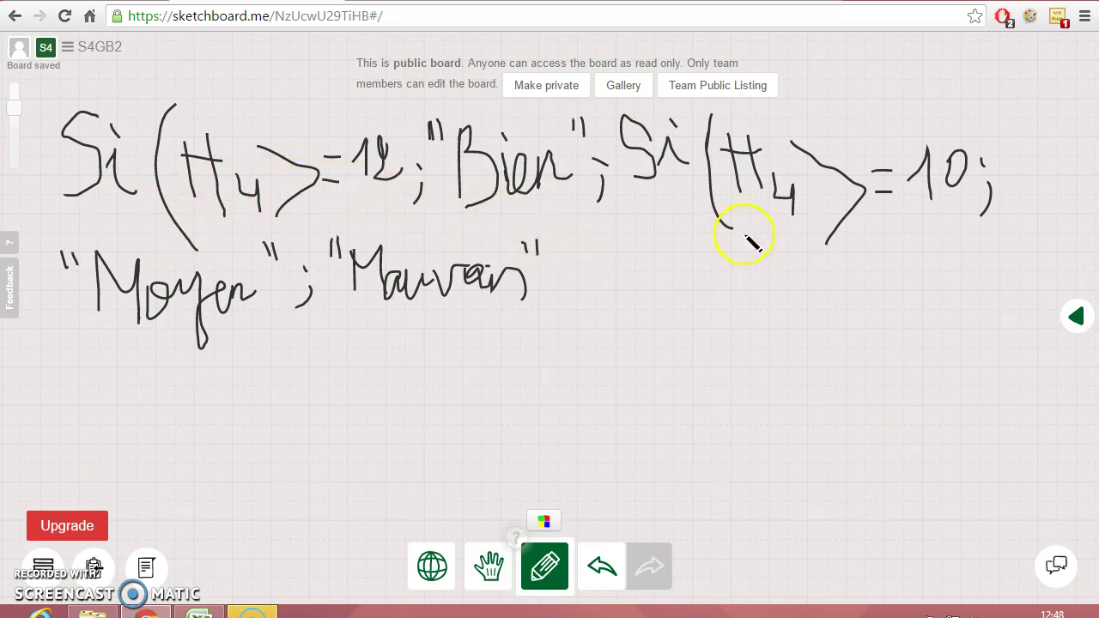
{"action": "left_click_drag", "start_coordinate": [548, 230], "coordinate": [559, 336]}
{"action": "mouse_move", "coordinate": [563, 213]}
{"action": "left_mouse_down"}
{"action": "mouse_move", "coordinate": [595, 303]}
{"action": "mouse_move", "coordinate": [580, 374]}
{"action": "left_mouse_up"}
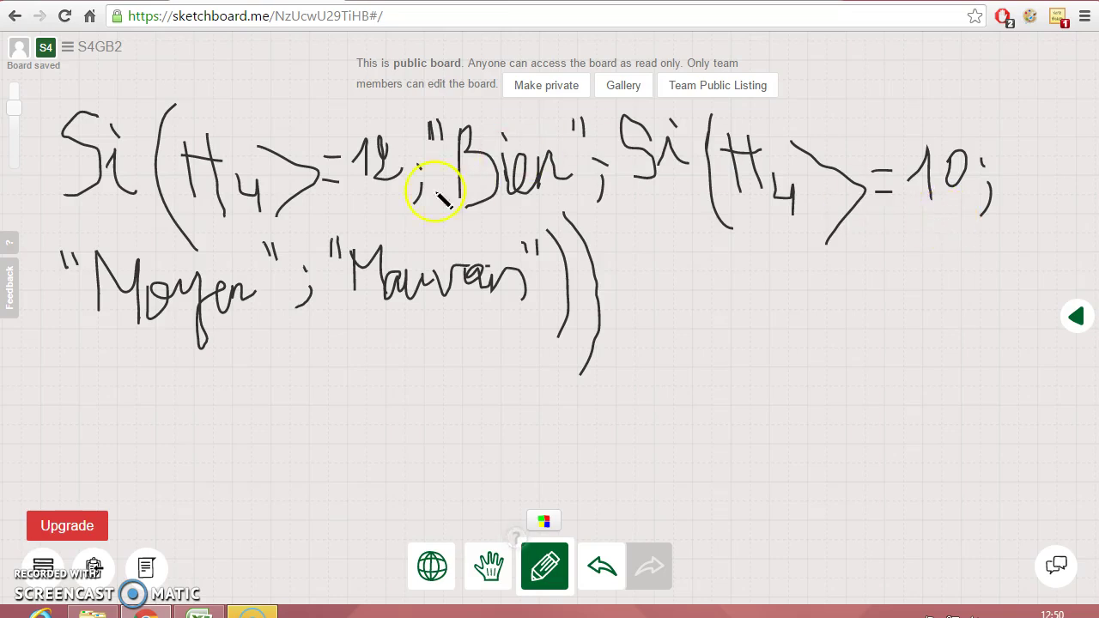
Switch to Excel and start the Mention2 formula in J4 with =si(H4>=12;"Bien";si(
{"action": "key", "text": "alt+Tab"}
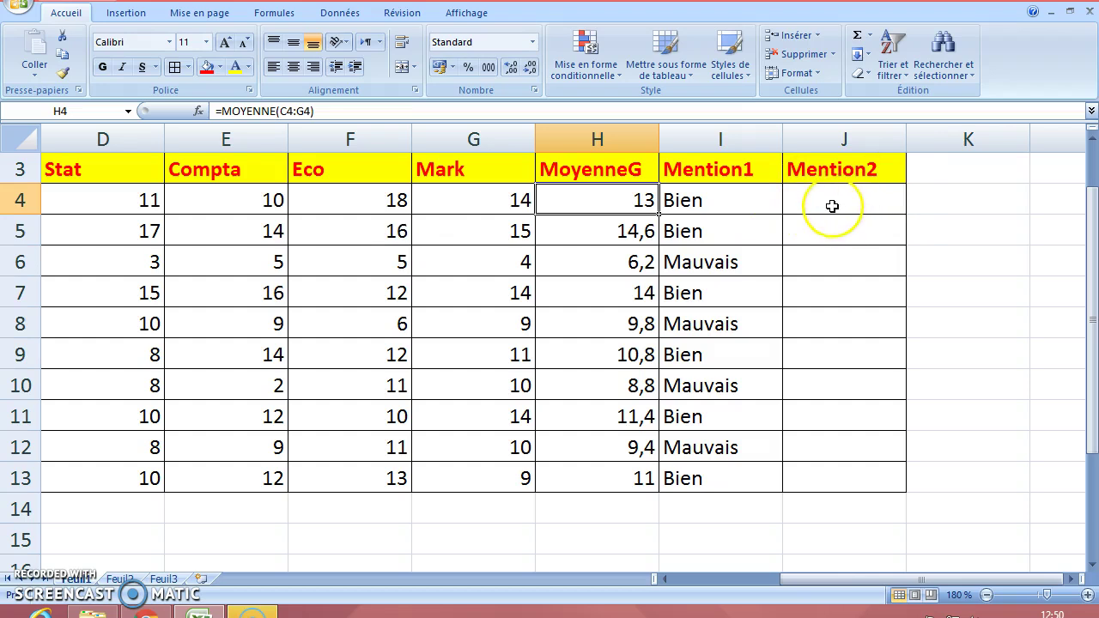
{"action": "left_click", "coordinate": [831, 206]}
{"action": "type", "text": "="}
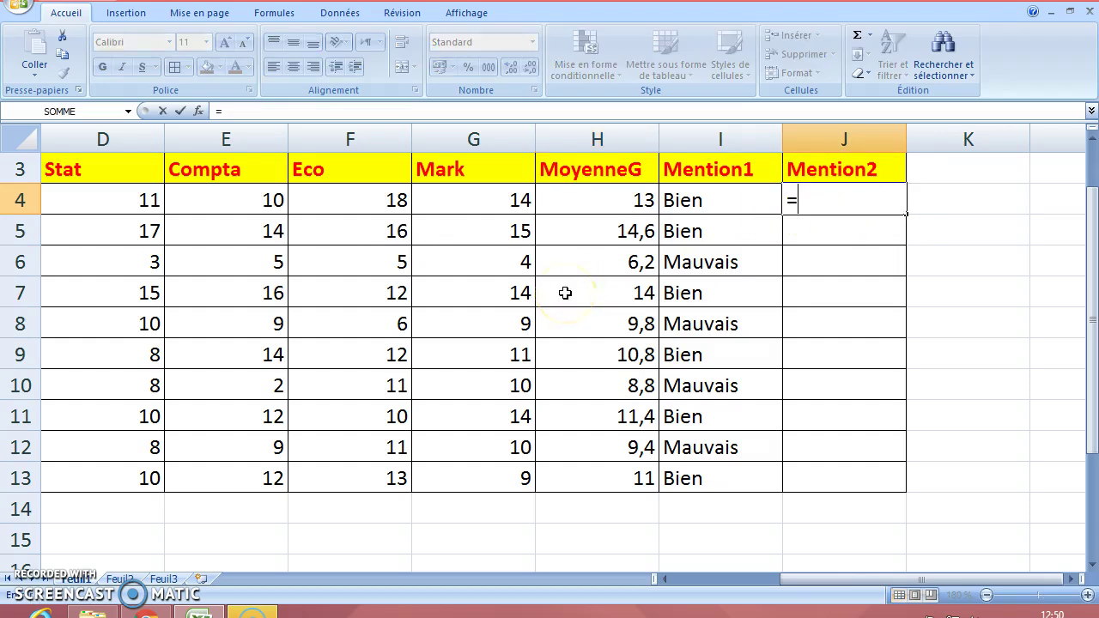
{"action": "type", "text": "si("}
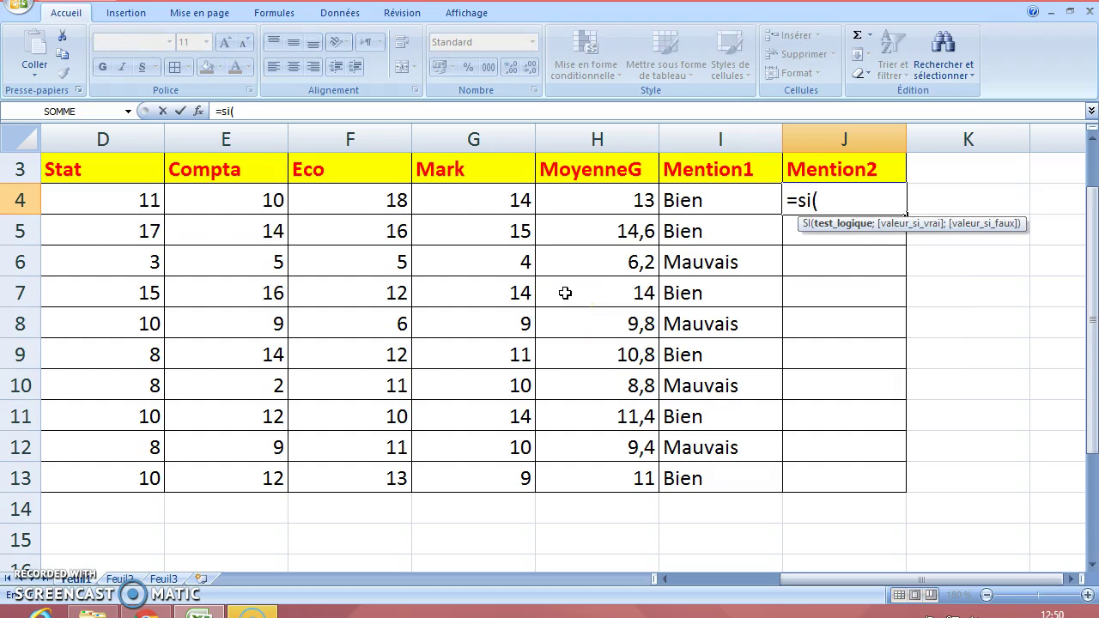
{"action": "left_click", "coordinate": [587, 203]}
{"action": "type", "text": ">=12"}
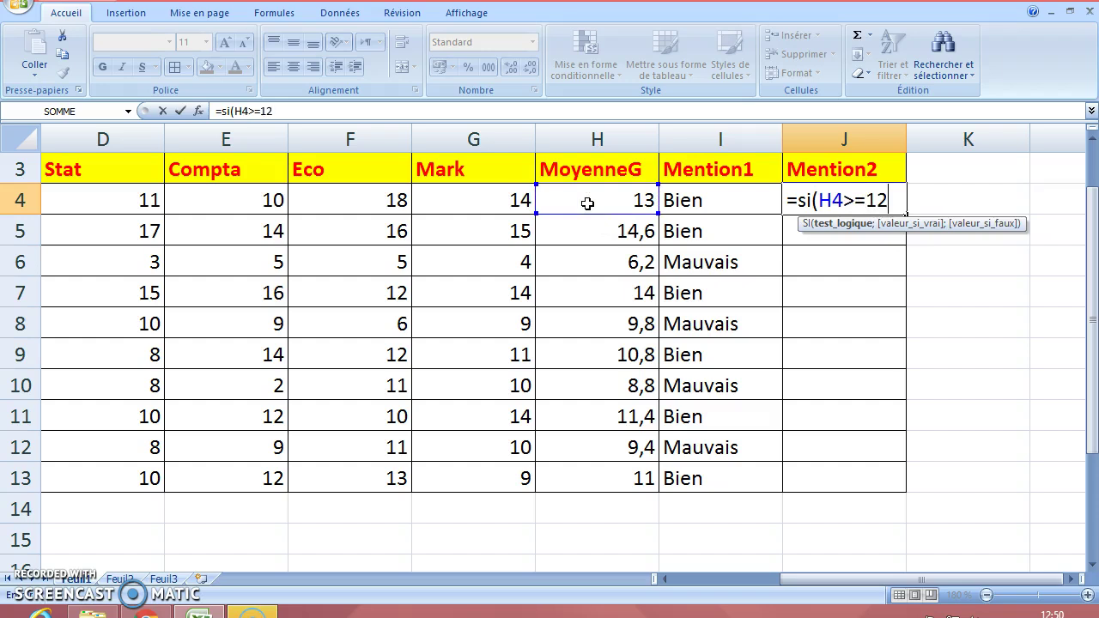
{"action": "type", "text": ";\""}
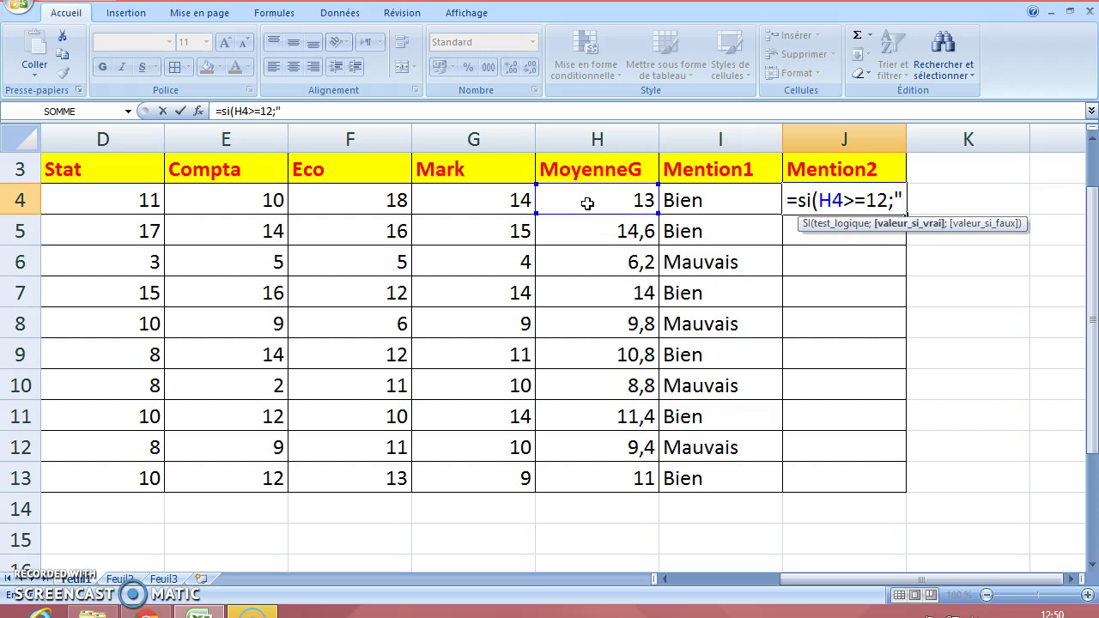
{"action": "type", "text": "Bien\";si("}
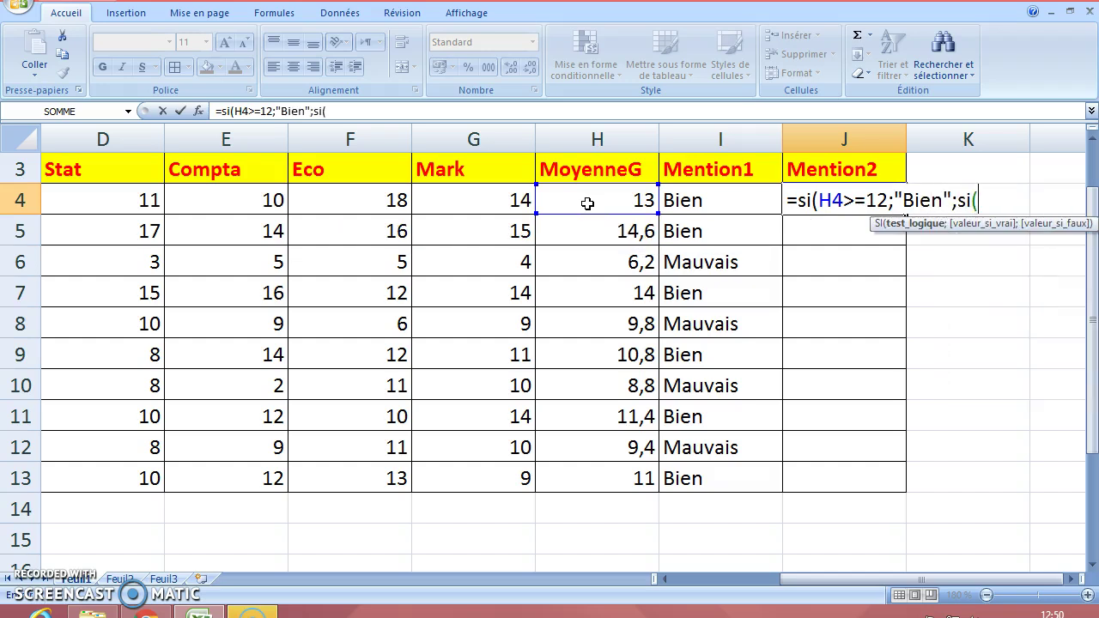
Complete the nested SI formula in J4 with h4>=10;"Moyen";"Mauvais")) and enter it
{"action": "type", "text": "h4>=10;"}
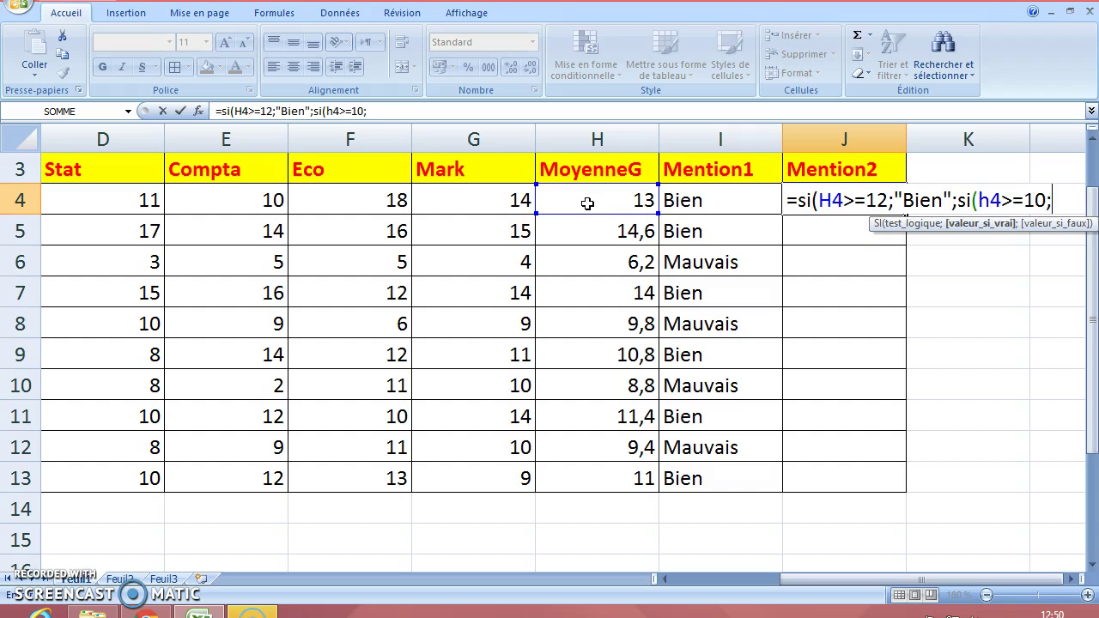
{"action": "type", "text": "\"Moyen"}
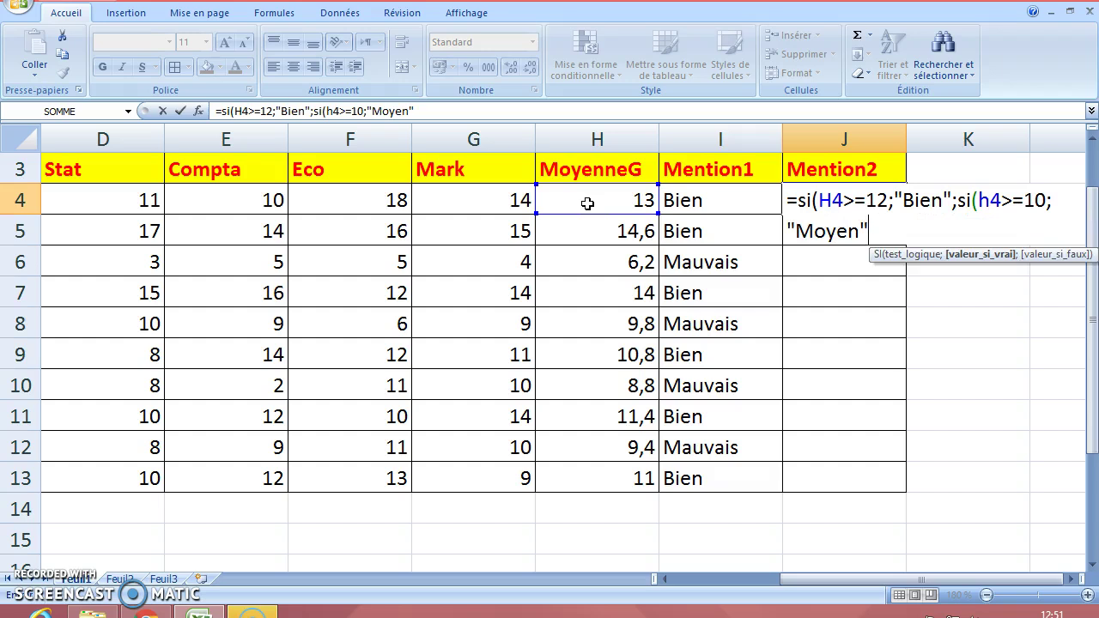
{"action": "type", "text": "\";"}
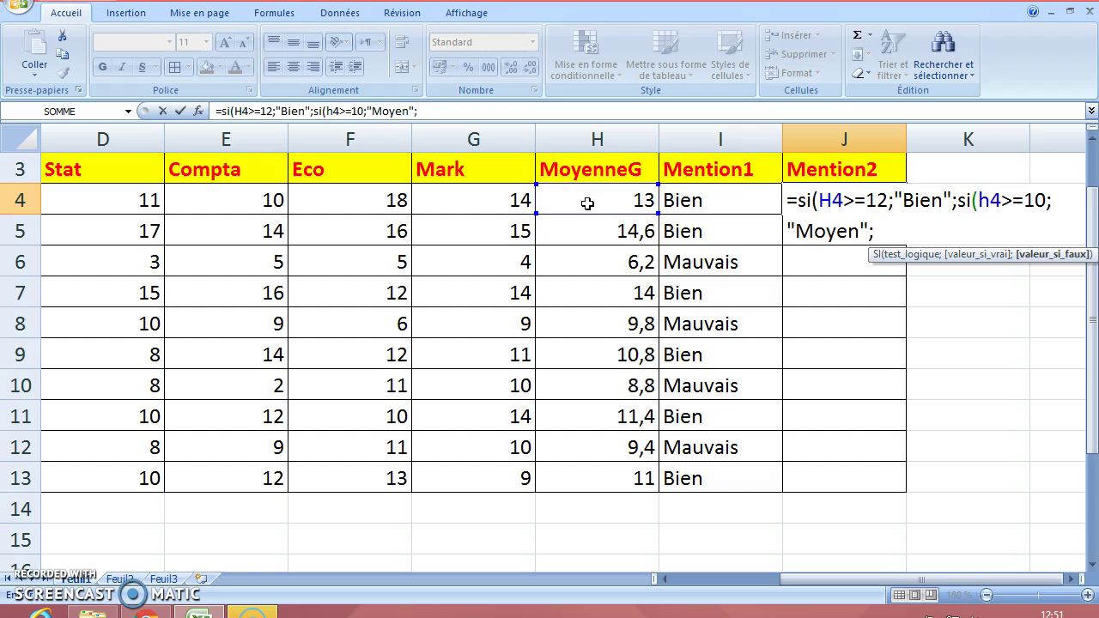
{"action": "type", "text": "\"Mauvais"}
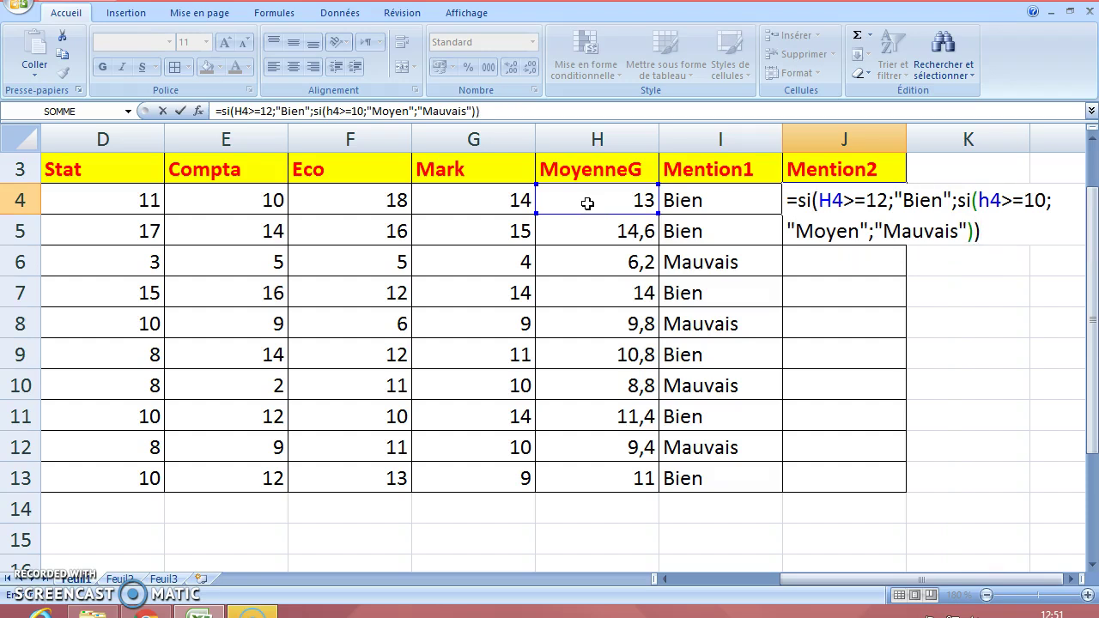
{"action": "key", "text": "Return"}
{"action": "key", "text": "Up"}
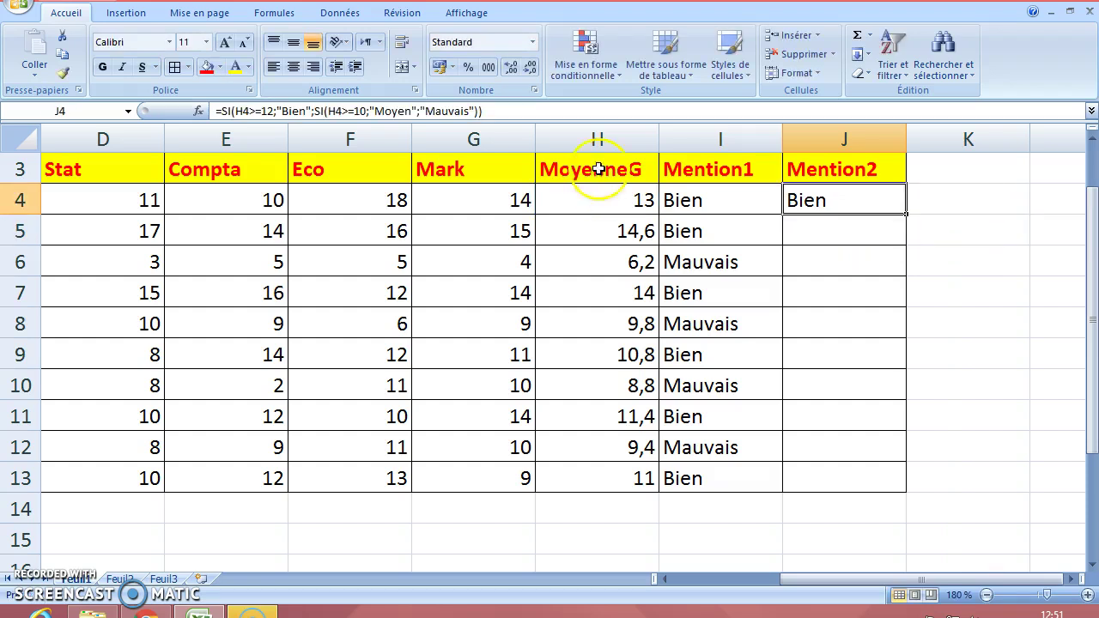
Fill the J4 formula down through J13 and check several Mention2 cells against their MoyenneG averages
{"action": "left_click_drag", "start_coordinate": [906, 217], "coordinate": [895, 489]}
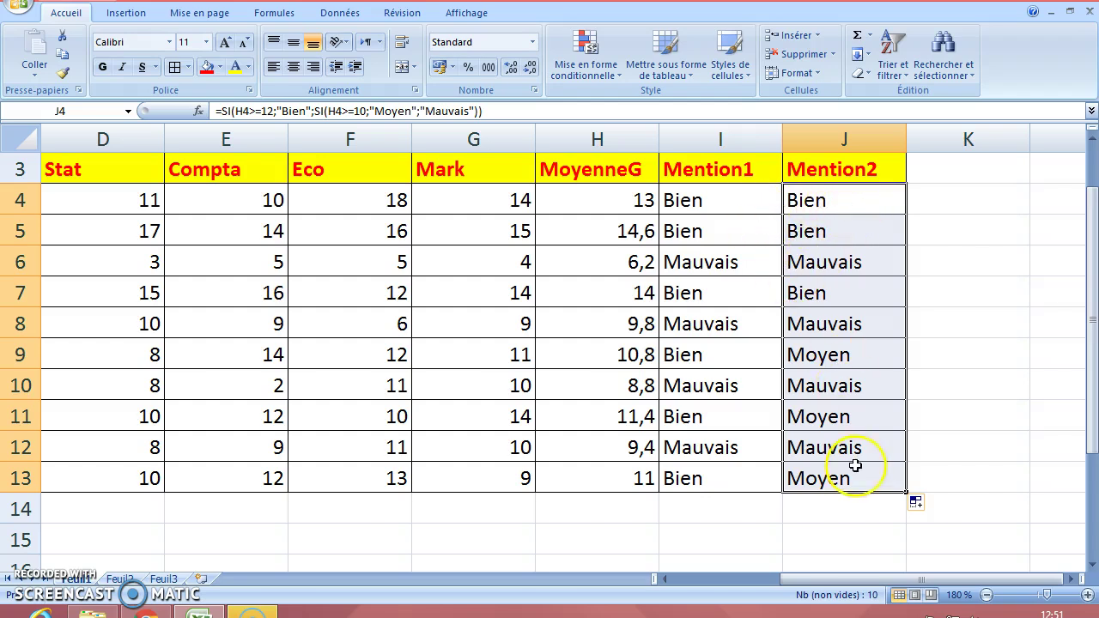
{"action": "left_click", "coordinate": [852, 206]}
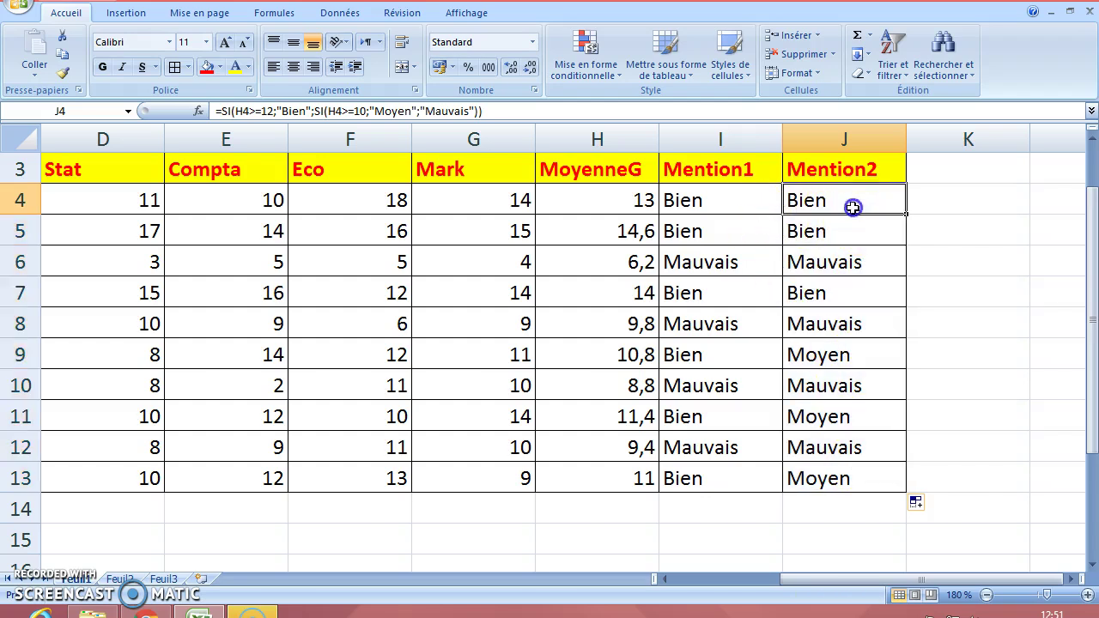
{"action": "left_click", "coordinate": [852, 260]}
{"action": "left_click", "coordinate": [851, 359]}
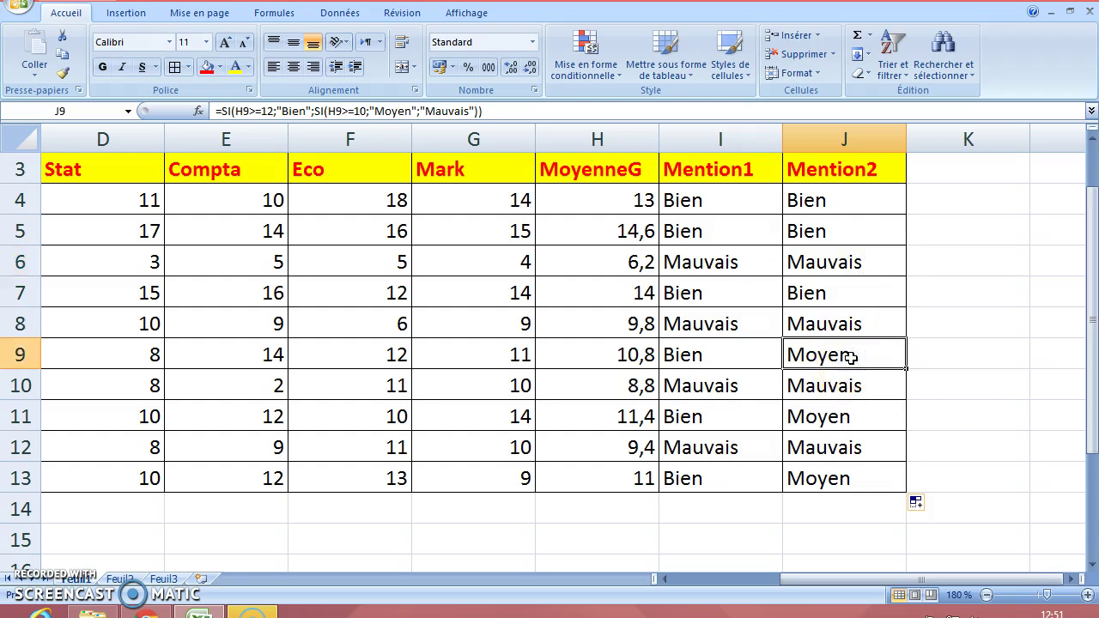
{"action": "left_click", "coordinate": [632, 355]}
{"action": "left_click", "coordinate": [848, 228]}
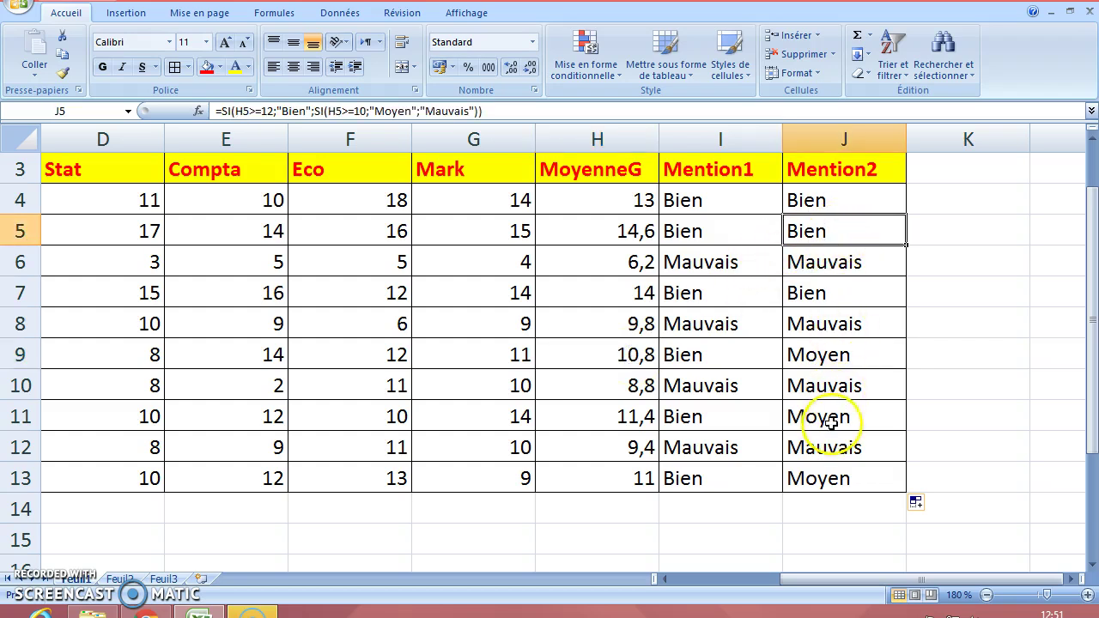
{"action": "left_click", "coordinate": [832, 388]}
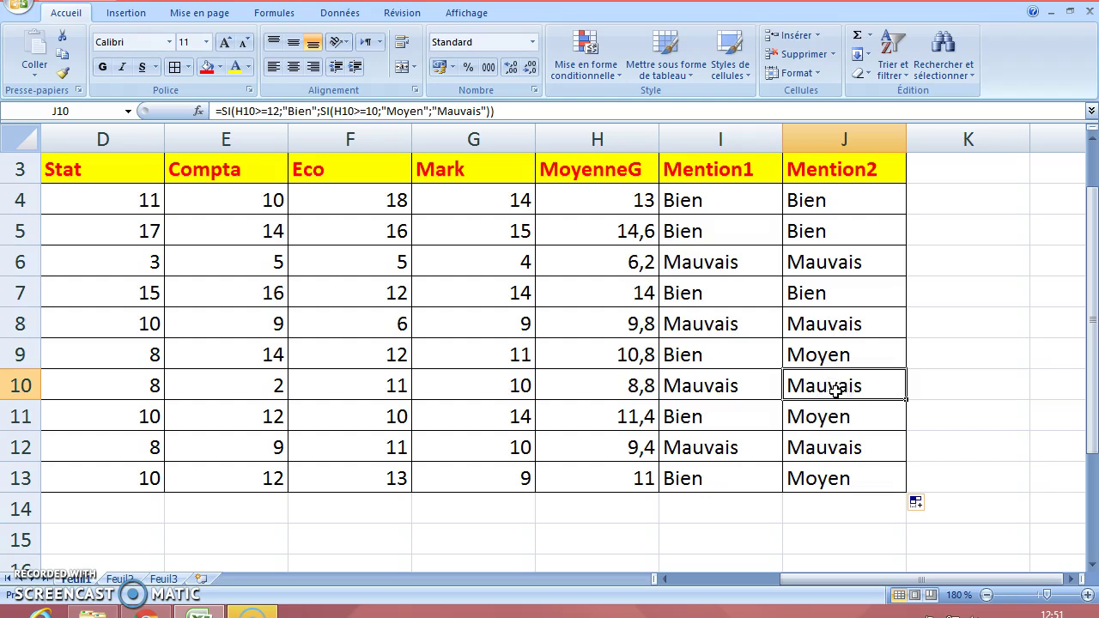
{"action": "left_click", "coordinate": [841, 356]}
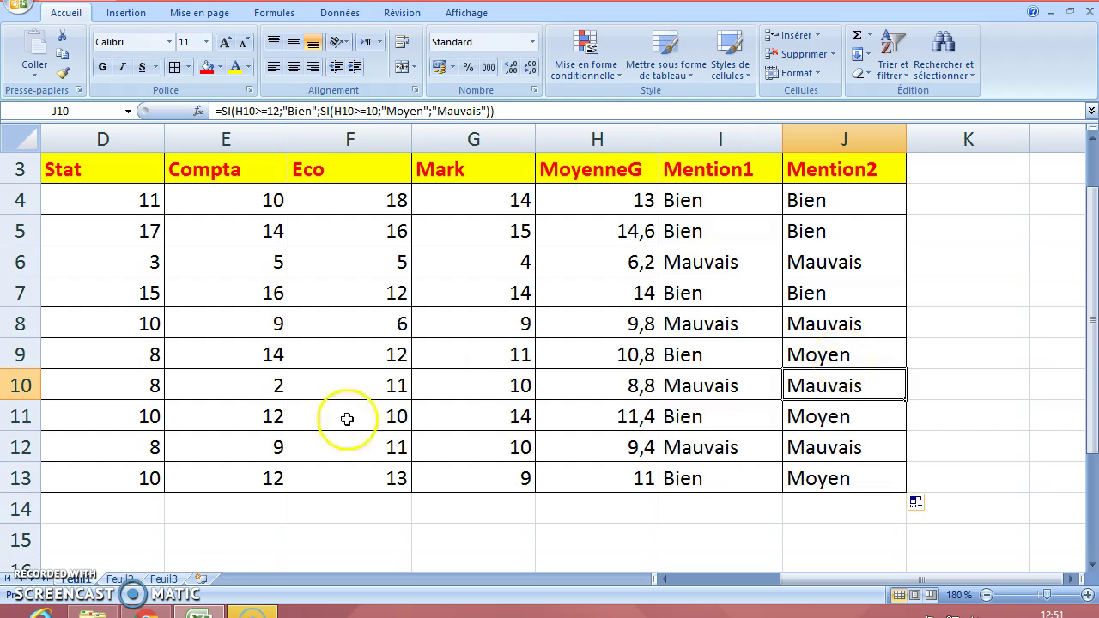